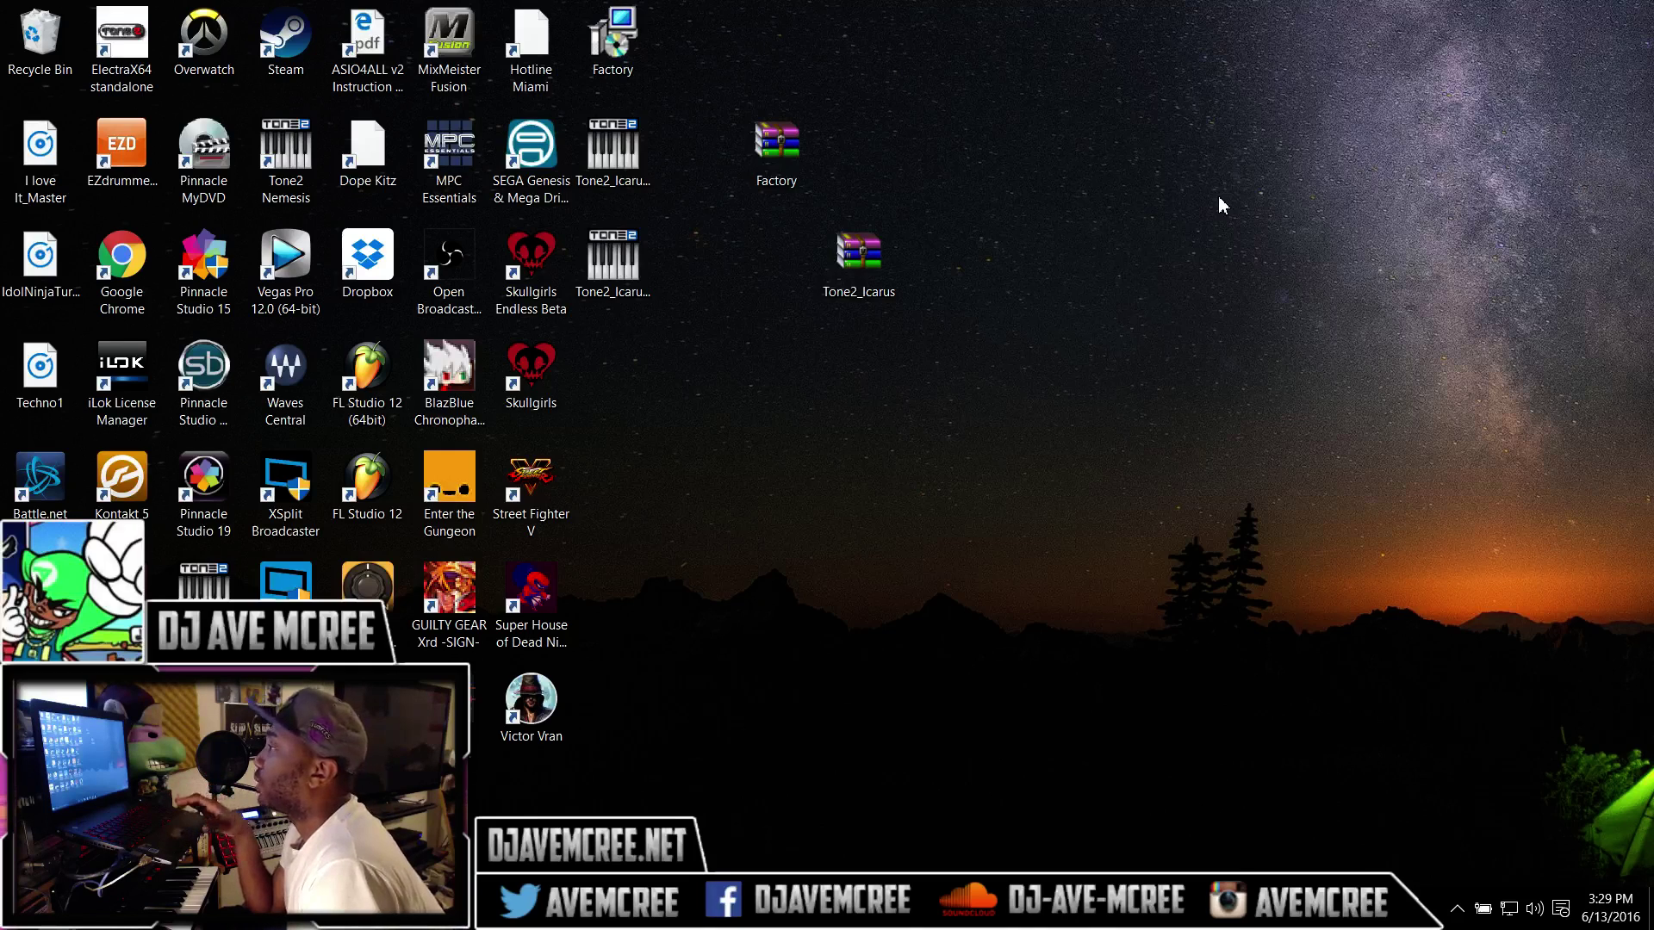
Extract Tone2_Icarus.zip here on the desktop, replacing all existing installer files.
{"action": "right_click", "coordinate": [859, 263]}
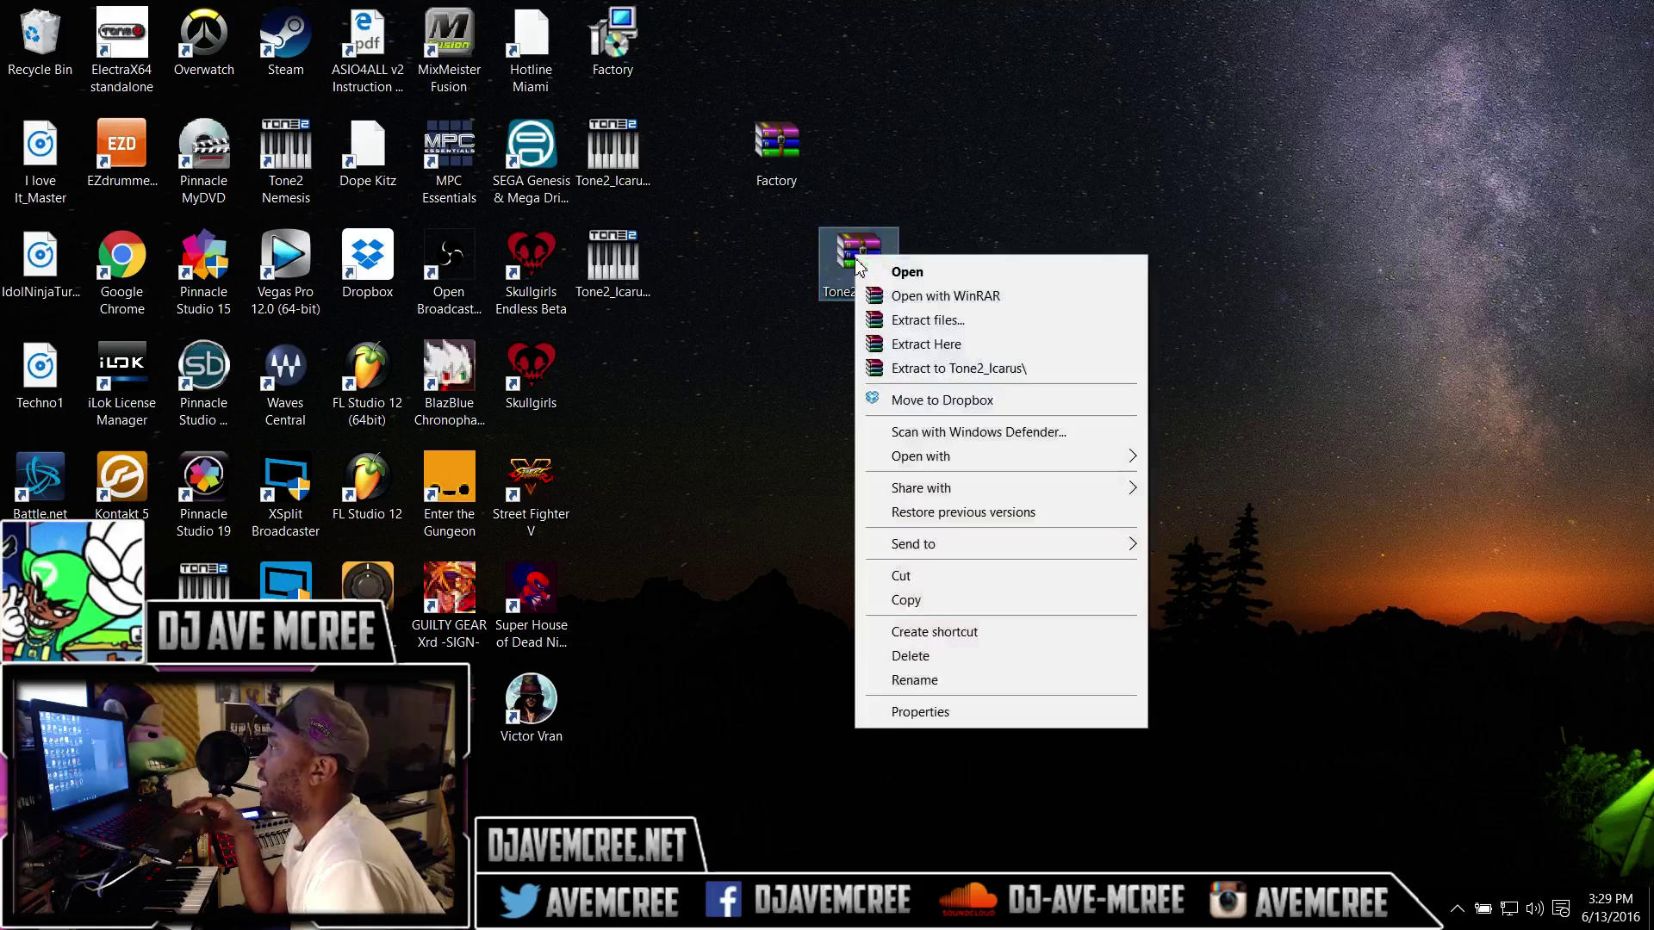
{"action": "left_click", "coordinate": [895, 345]}
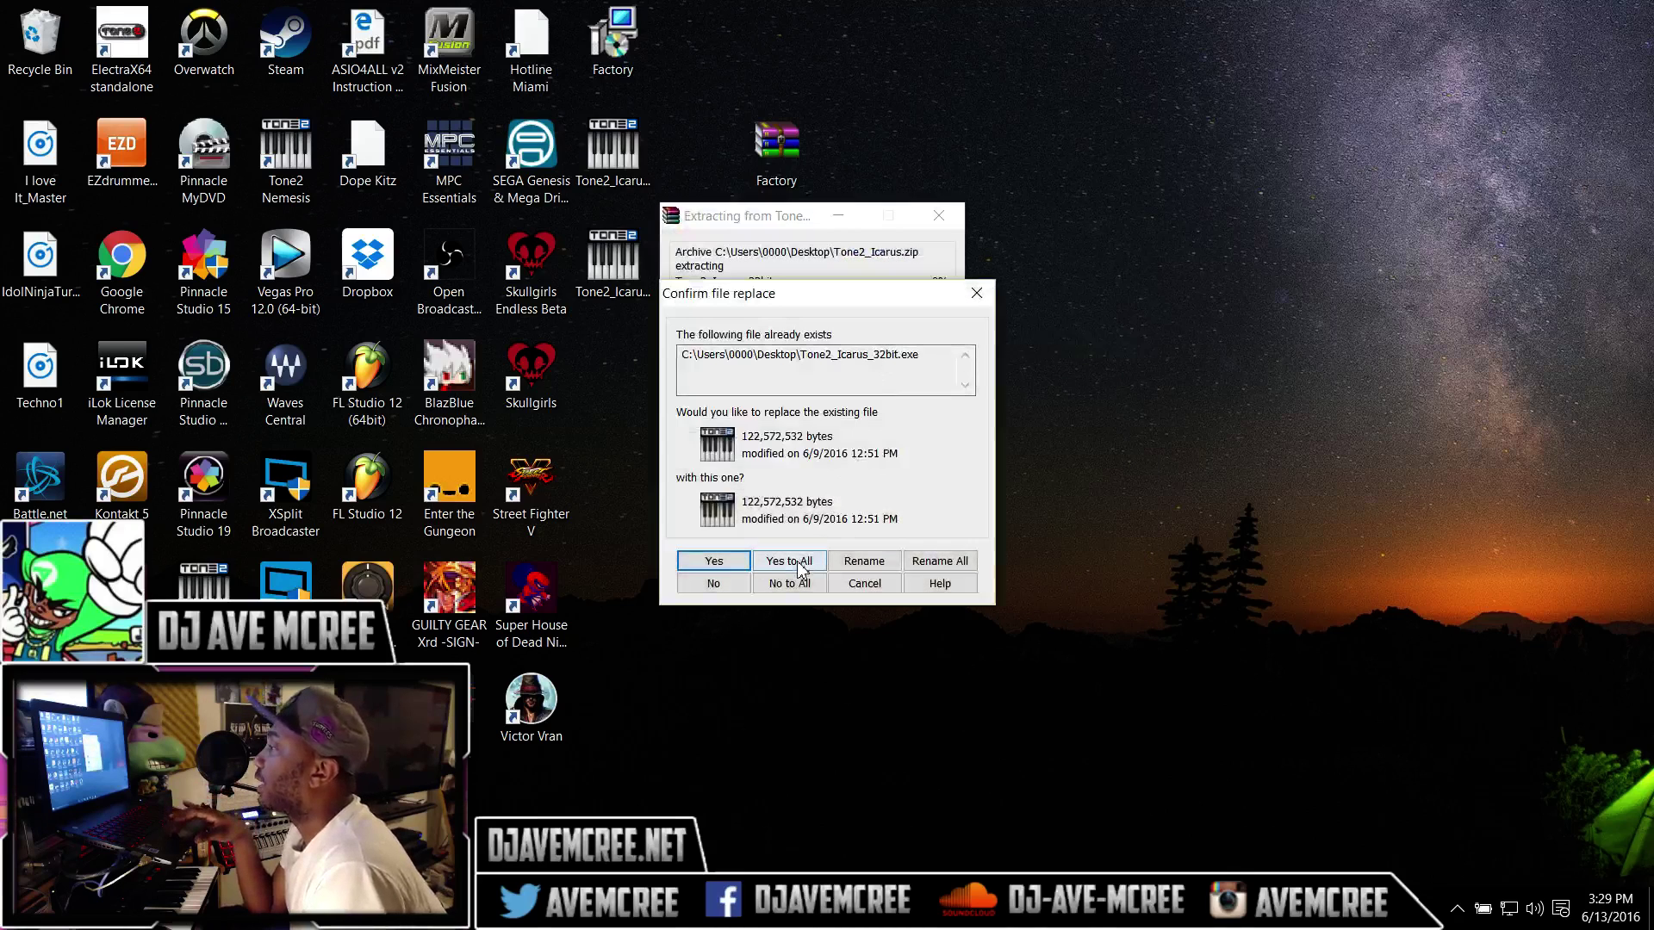
{"action": "left_click", "coordinate": [789, 561]}
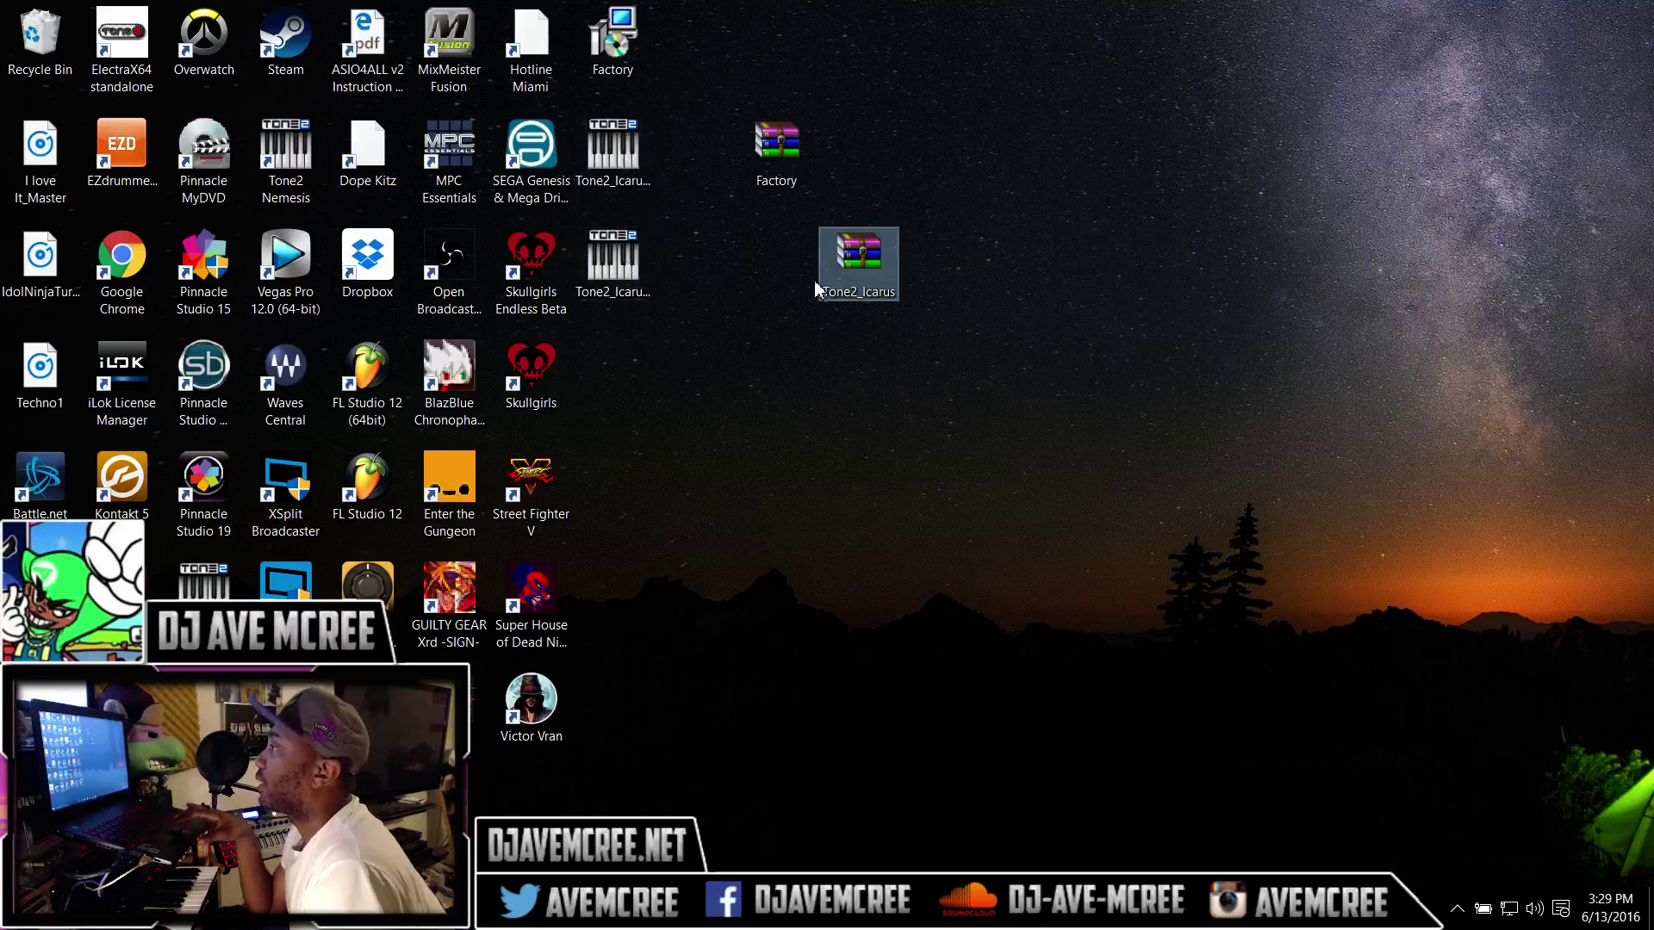
Inspect the extracted Tone2_Icarus_64bit and Tone2_Icarus_32bit installer names and details, then deselect the icons.
{"action": "left_click", "coordinate": [636, 290]}
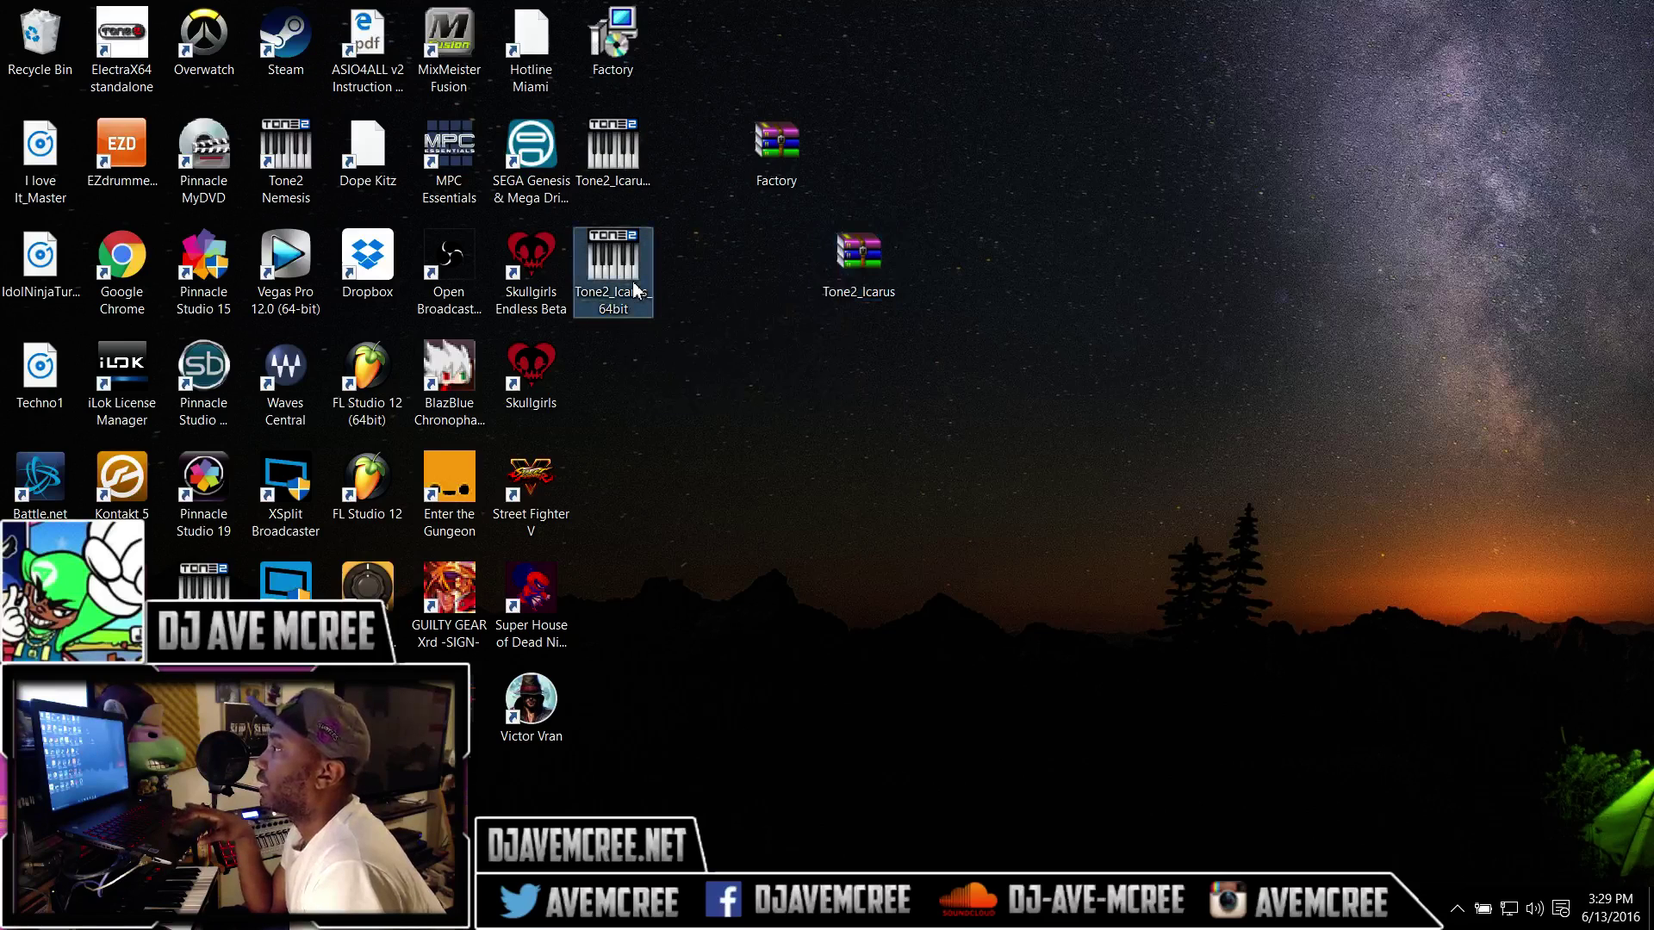
{"action": "left_click", "coordinate": [616, 177]}
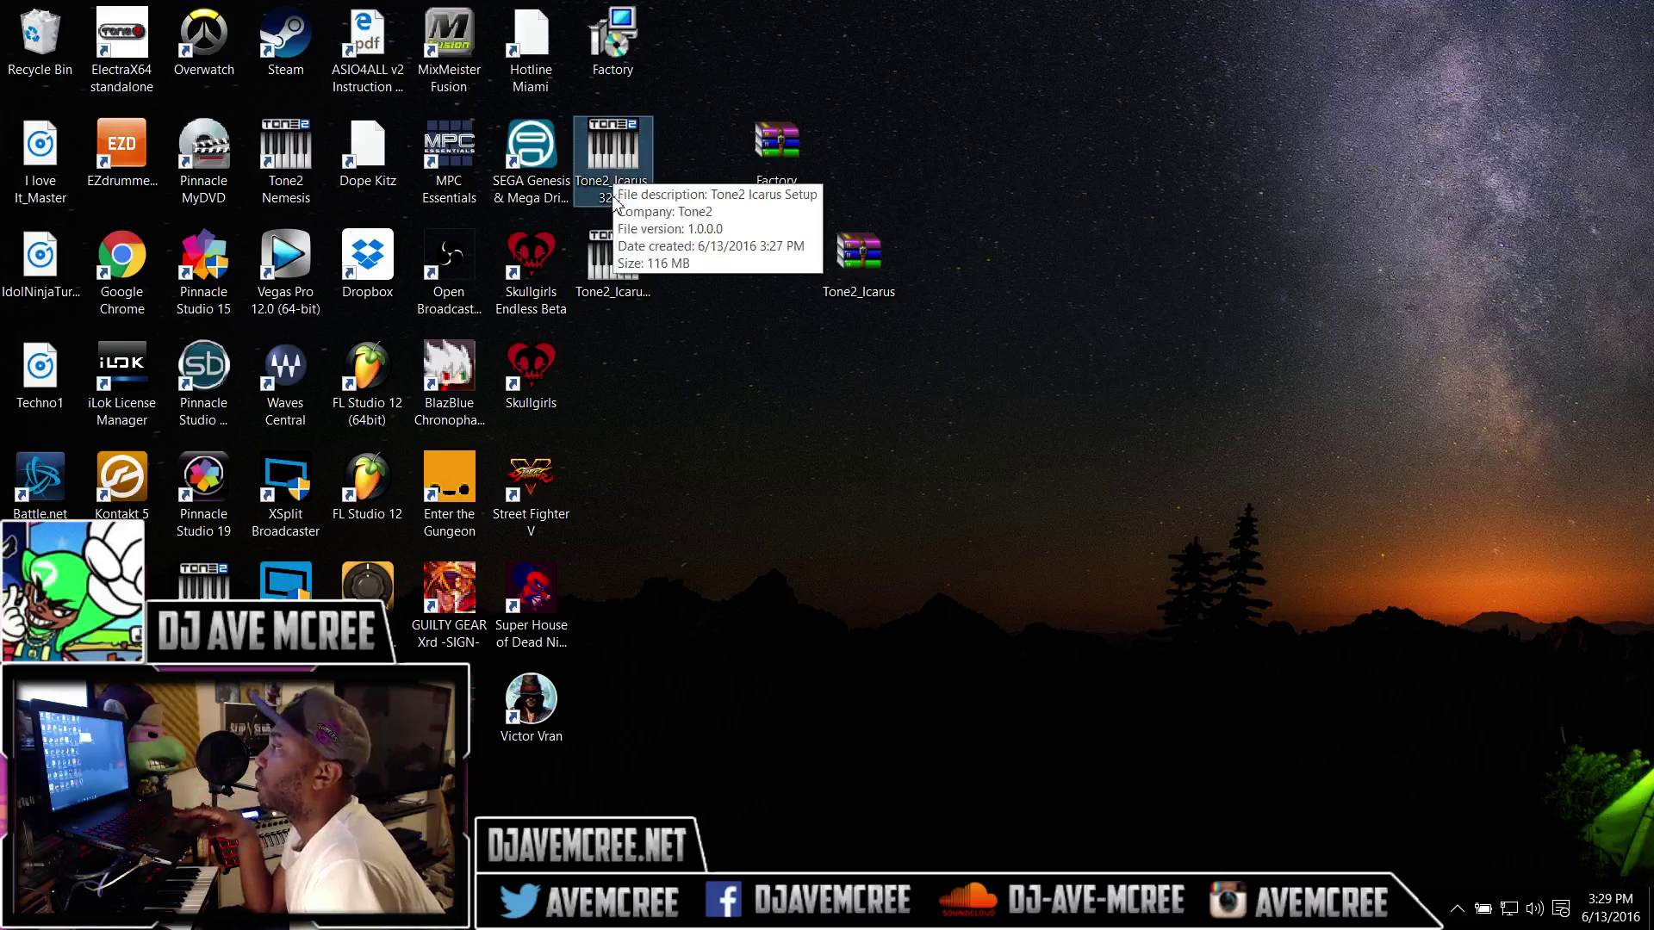
{"action": "left_click", "coordinate": [627, 301]}
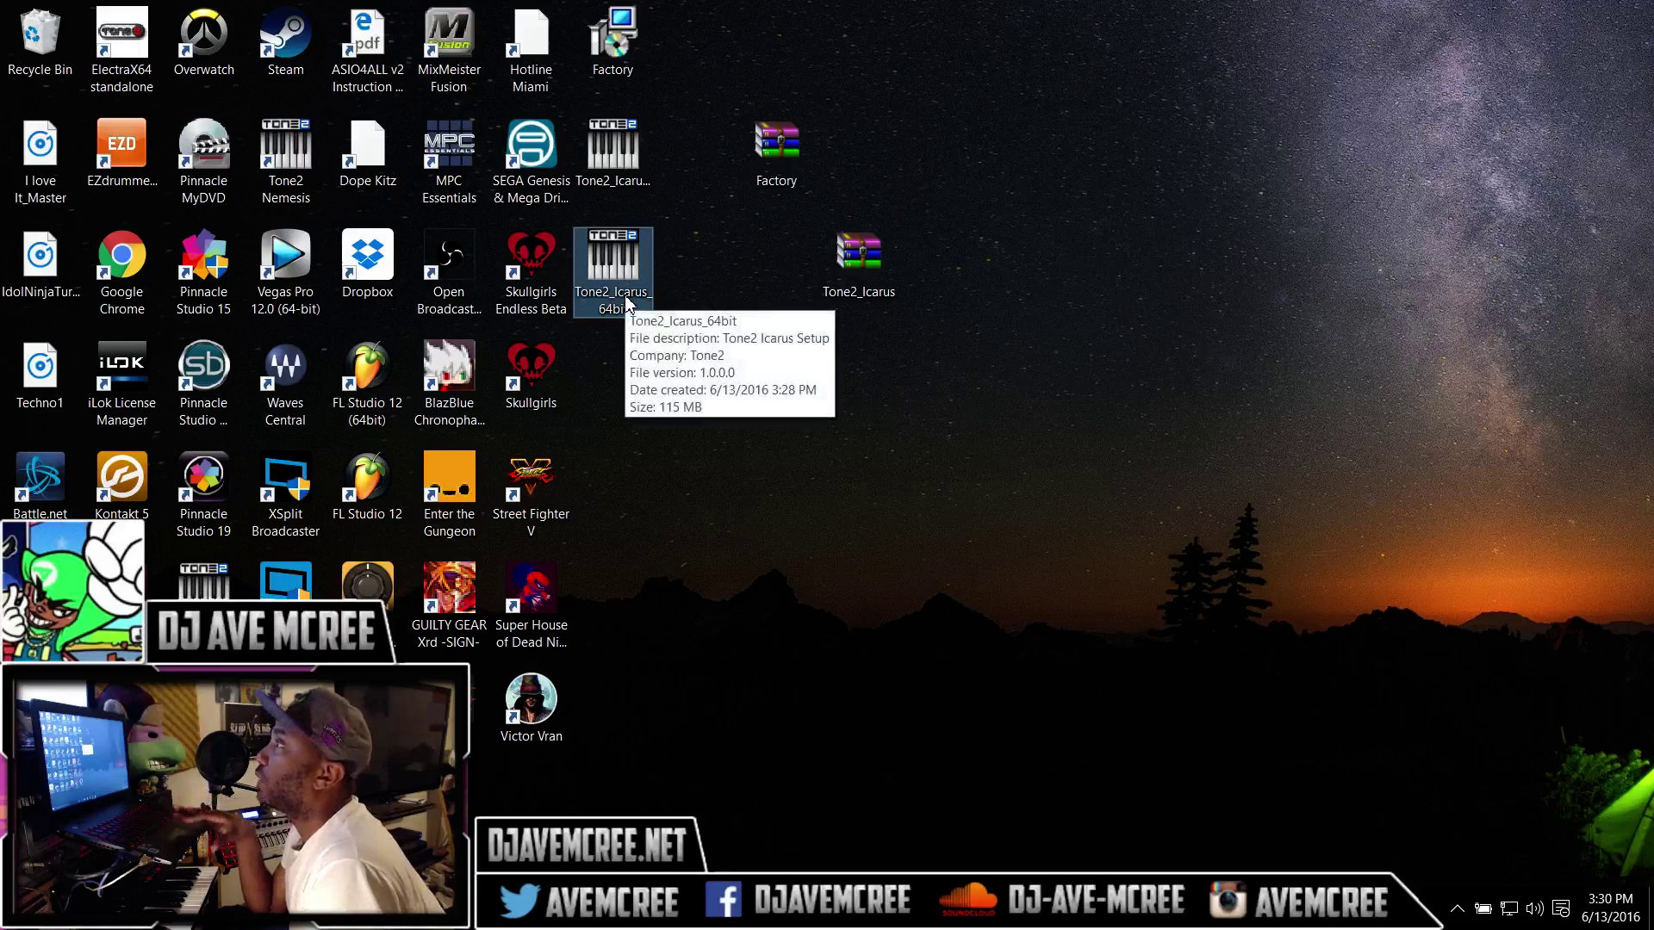
{"action": "left_click", "coordinate": [726, 530]}
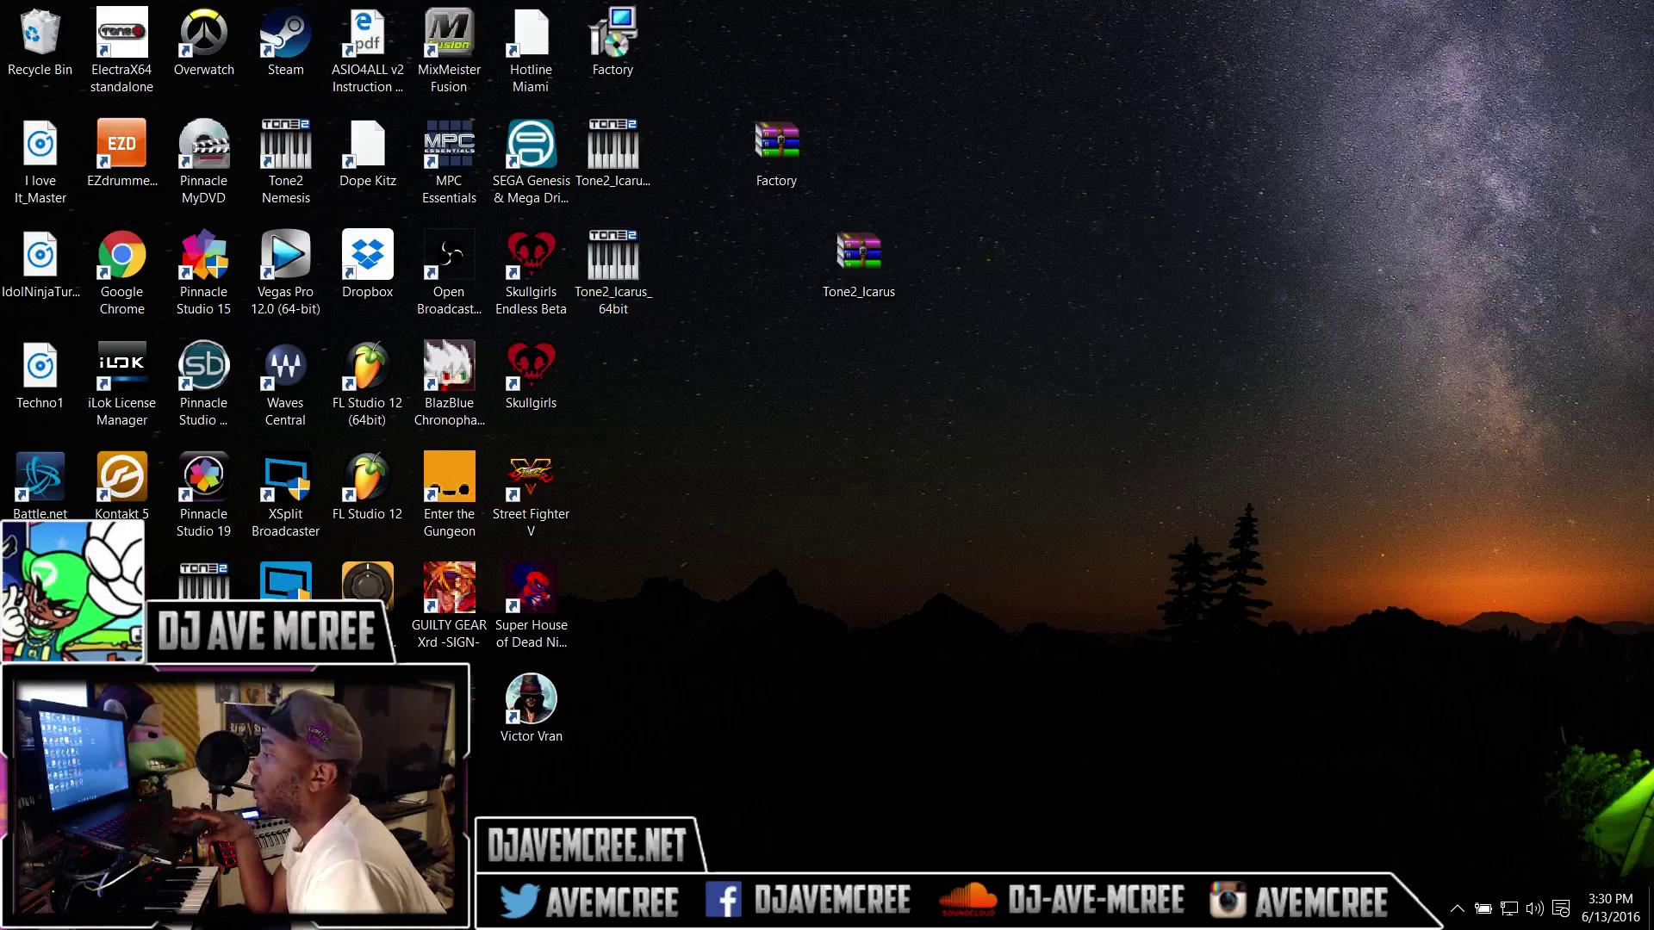
Open File Explorer to view This PC's drives, close it, and reselect the Tone2_Icarus_64bit installer.
{"action": "key", "text": "super+e"}
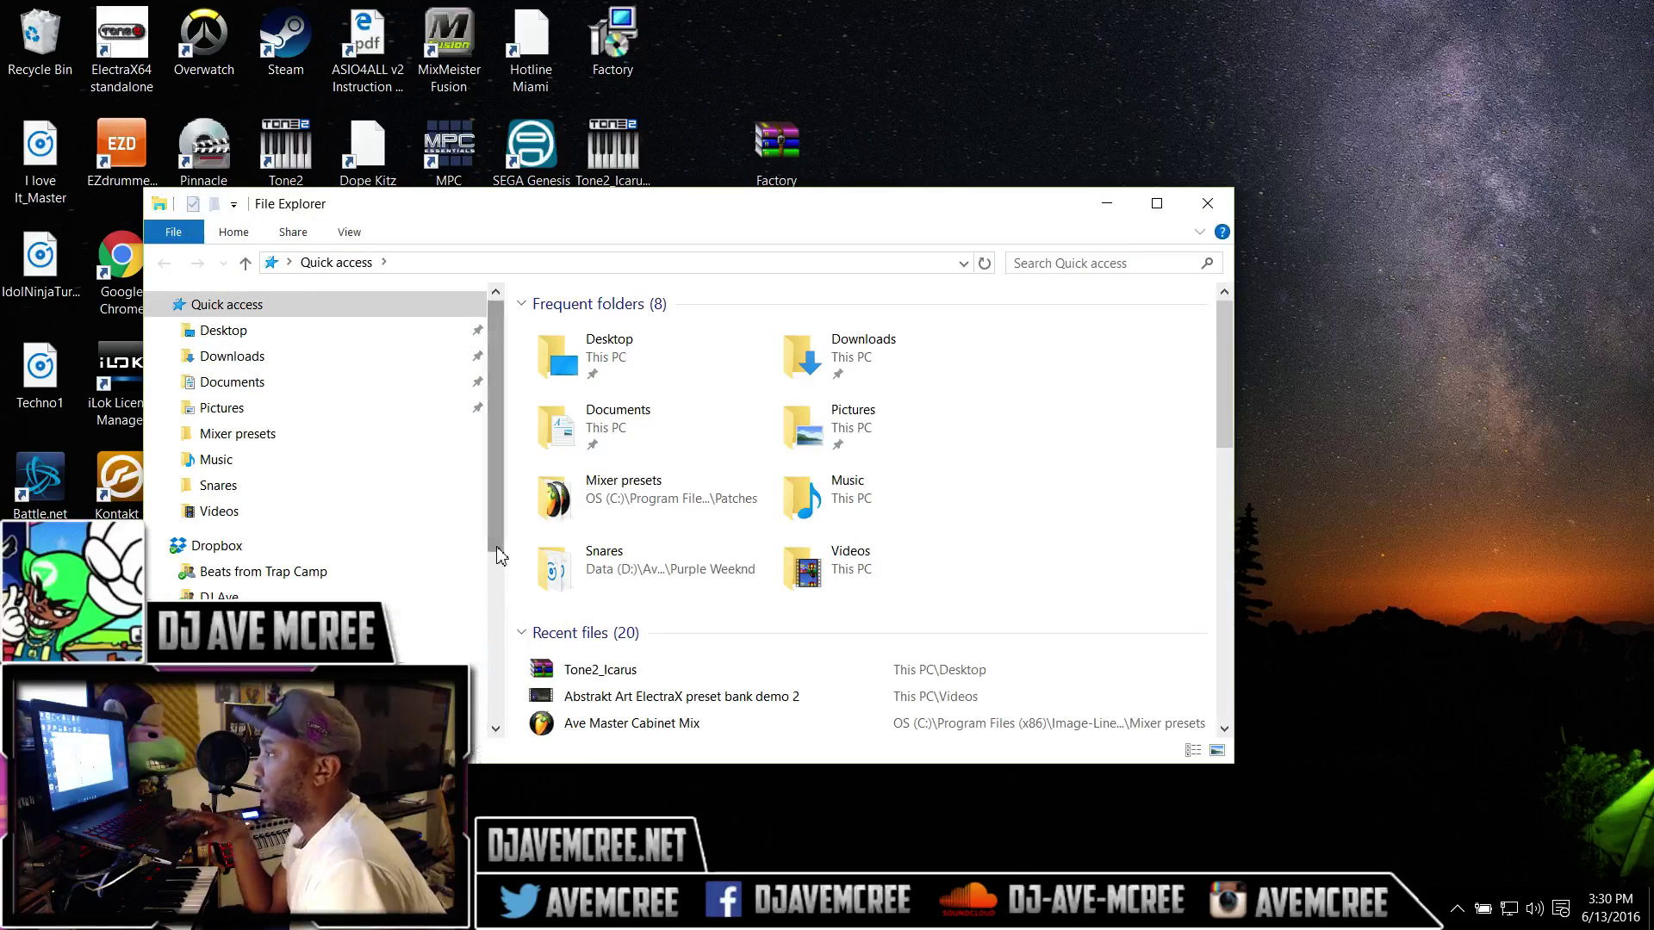
{"action": "left_click_drag", "start_coordinate": [500, 556], "coordinate": [483, 610]}
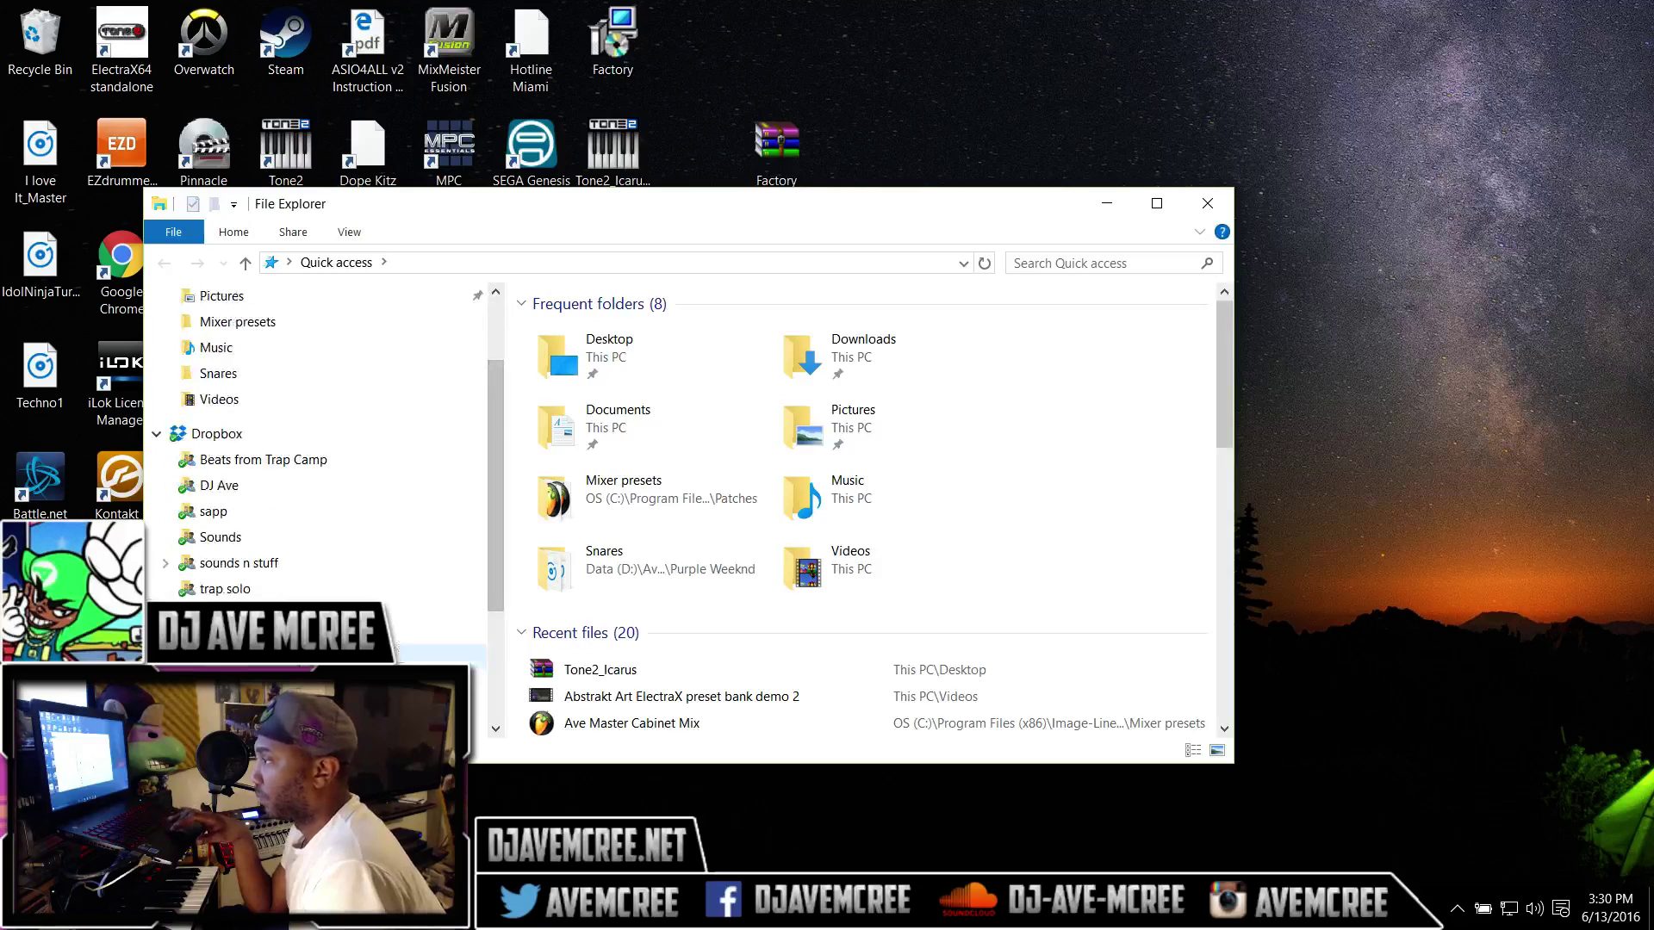
{"action": "left_click", "coordinate": [466, 657]}
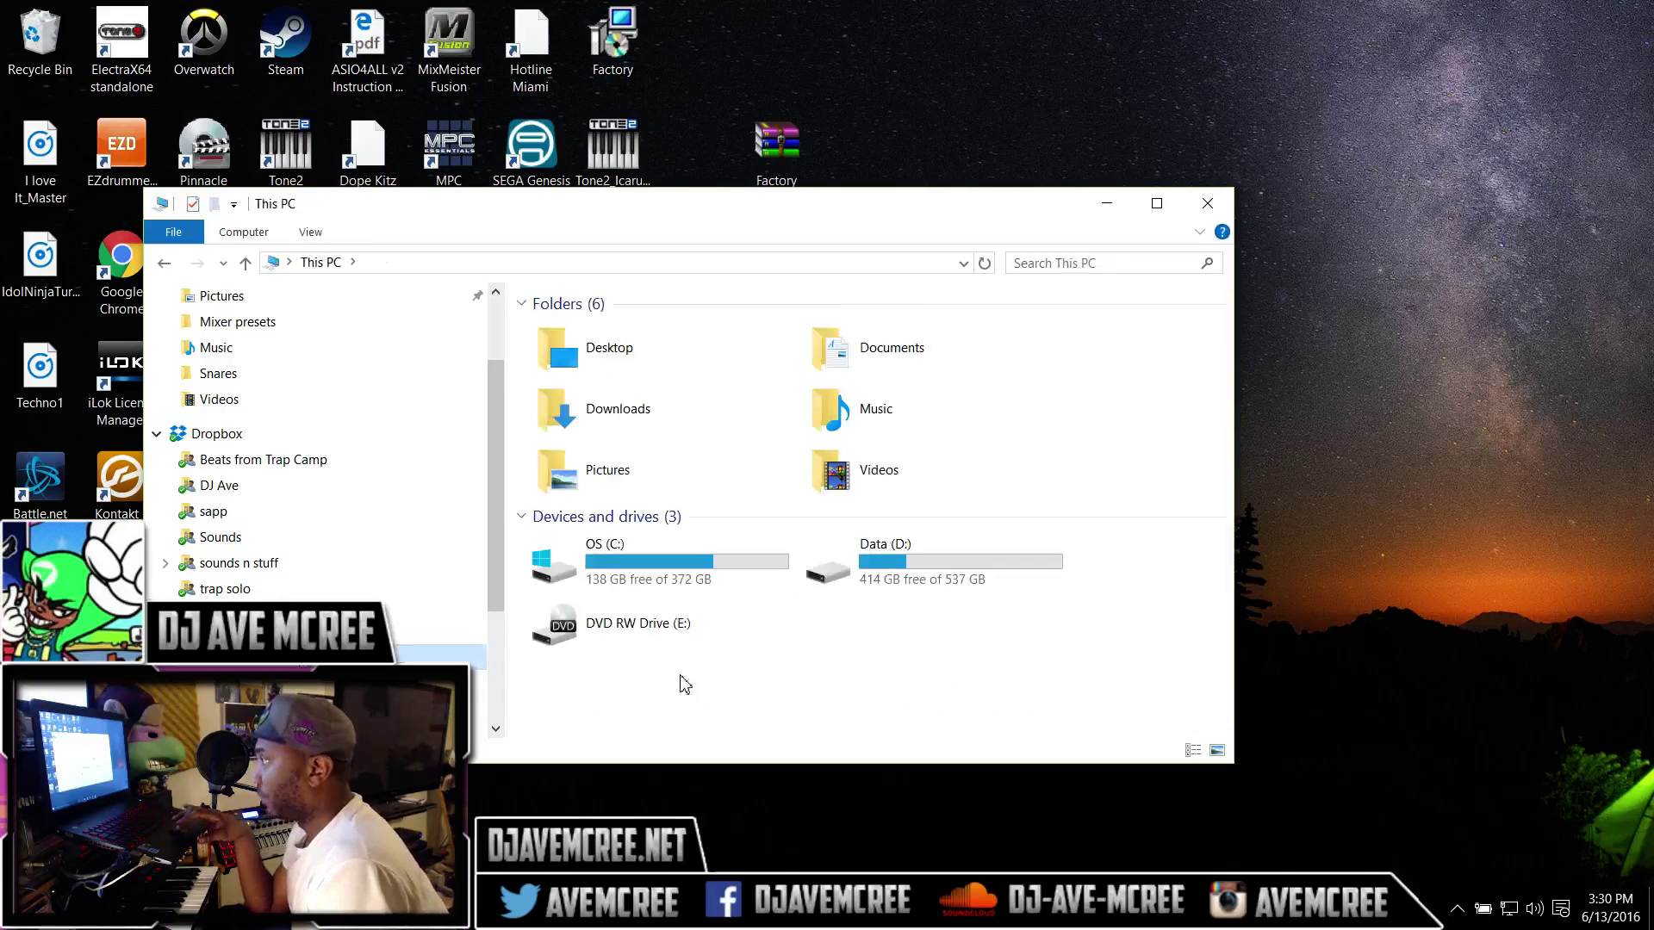
{"action": "right_click", "coordinate": [742, 676]}
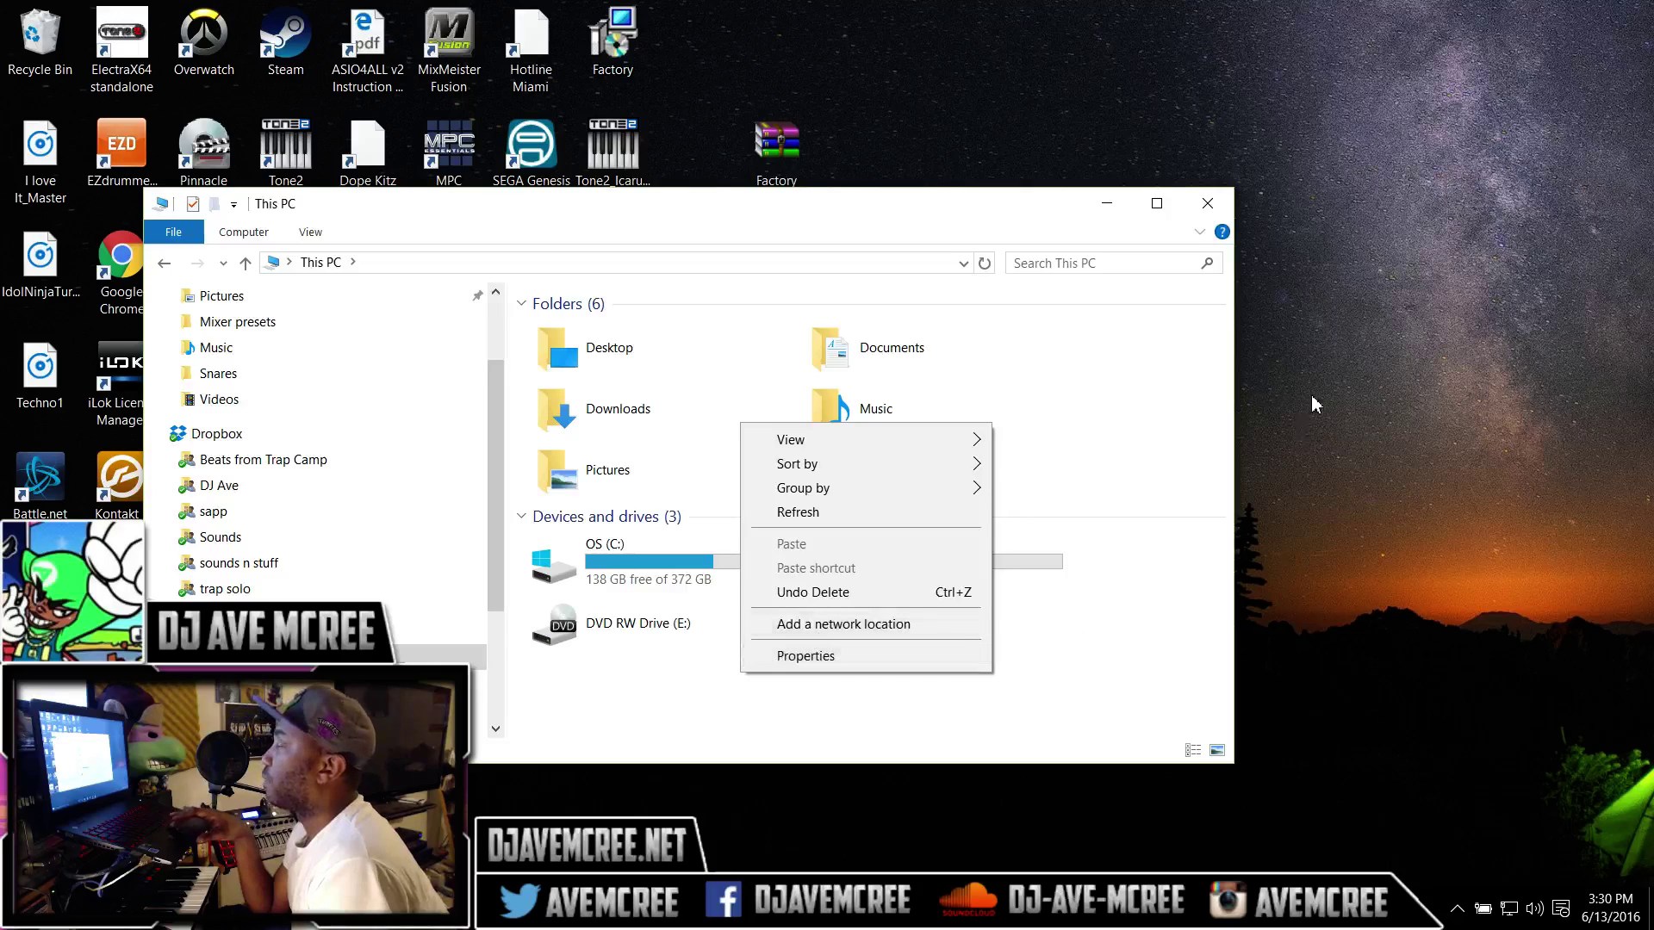
{"action": "left_click", "coordinate": [1380, 353]}
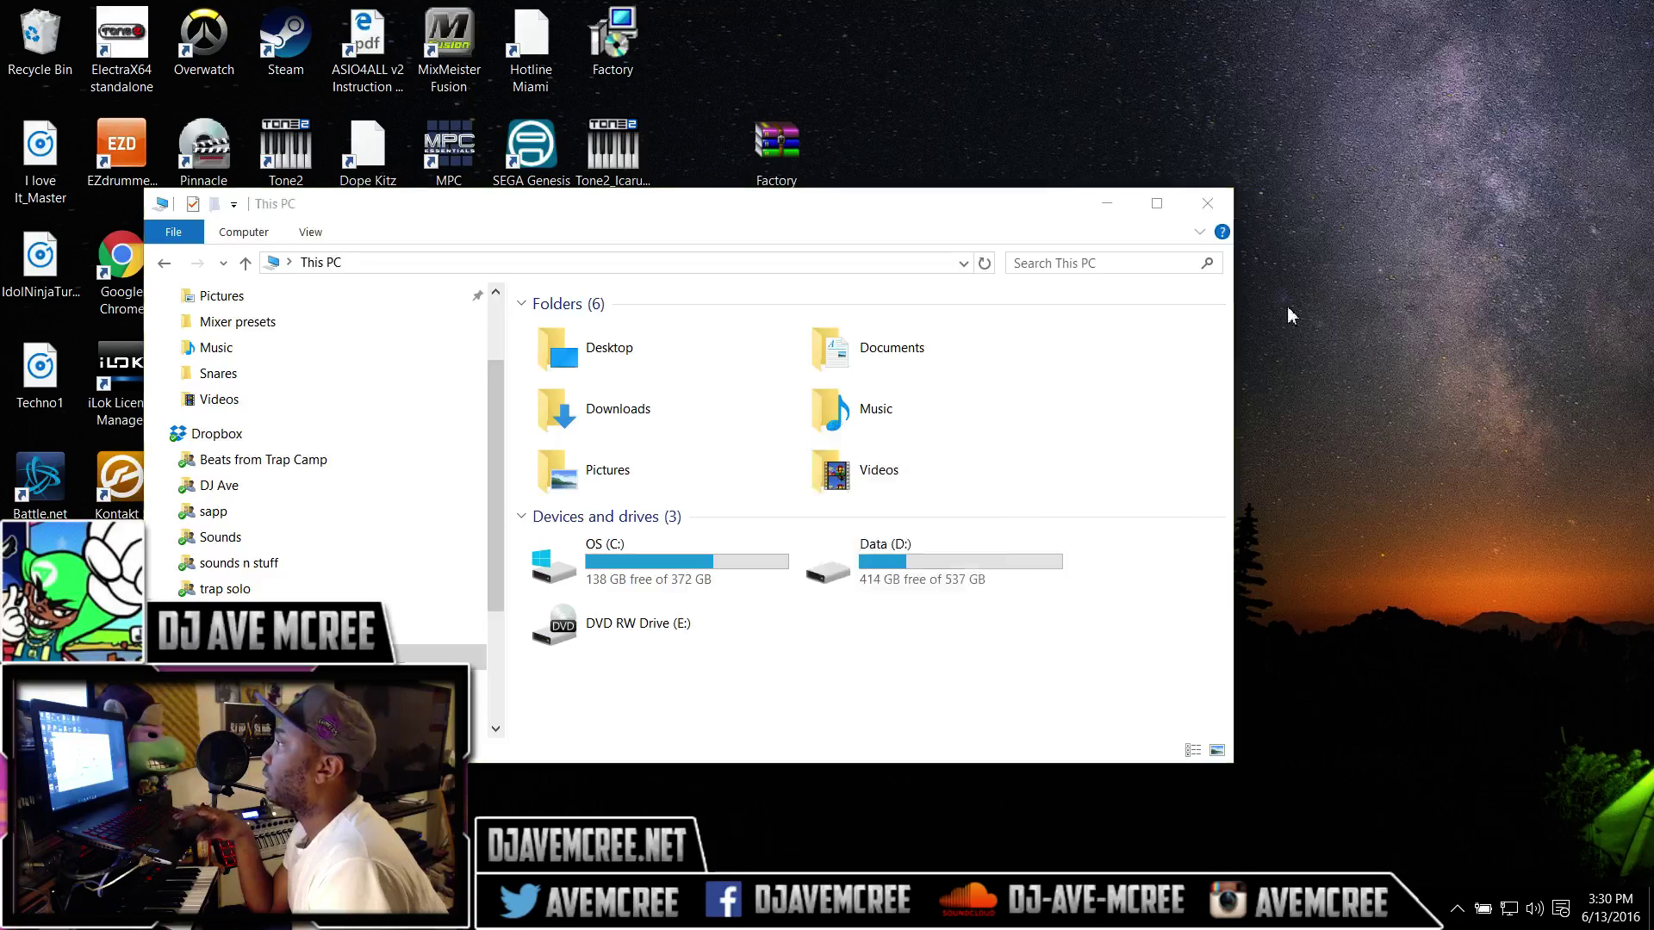
{"action": "left_click", "coordinate": [1219, 207]}
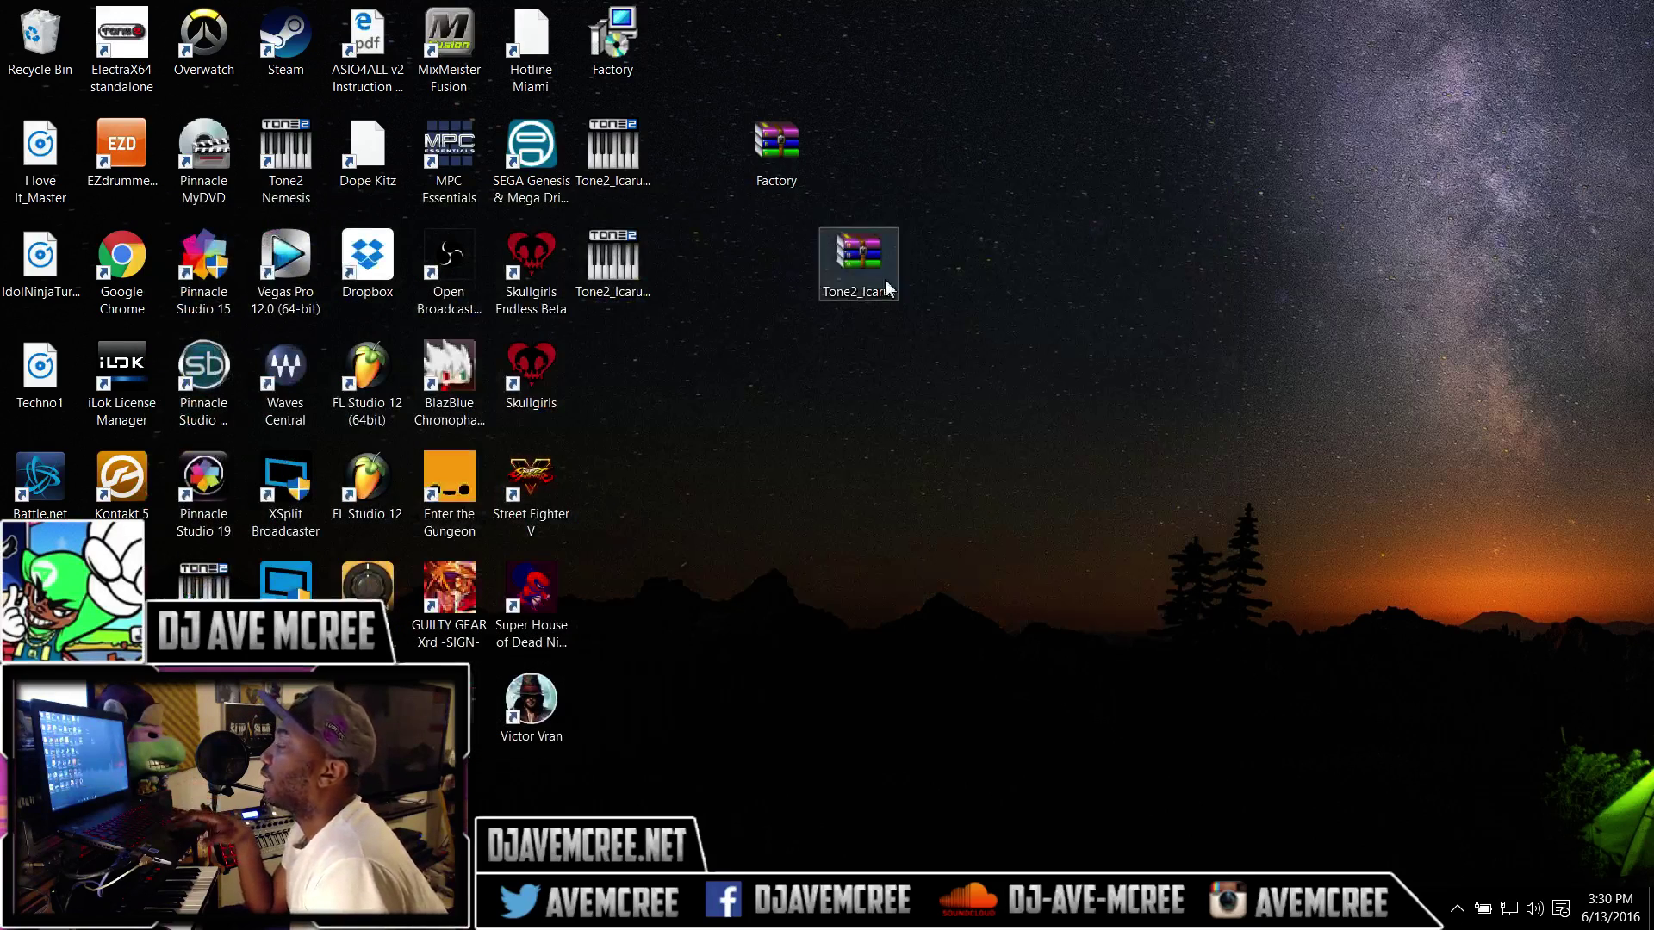
{"action": "left_click", "coordinate": [640, 286]}
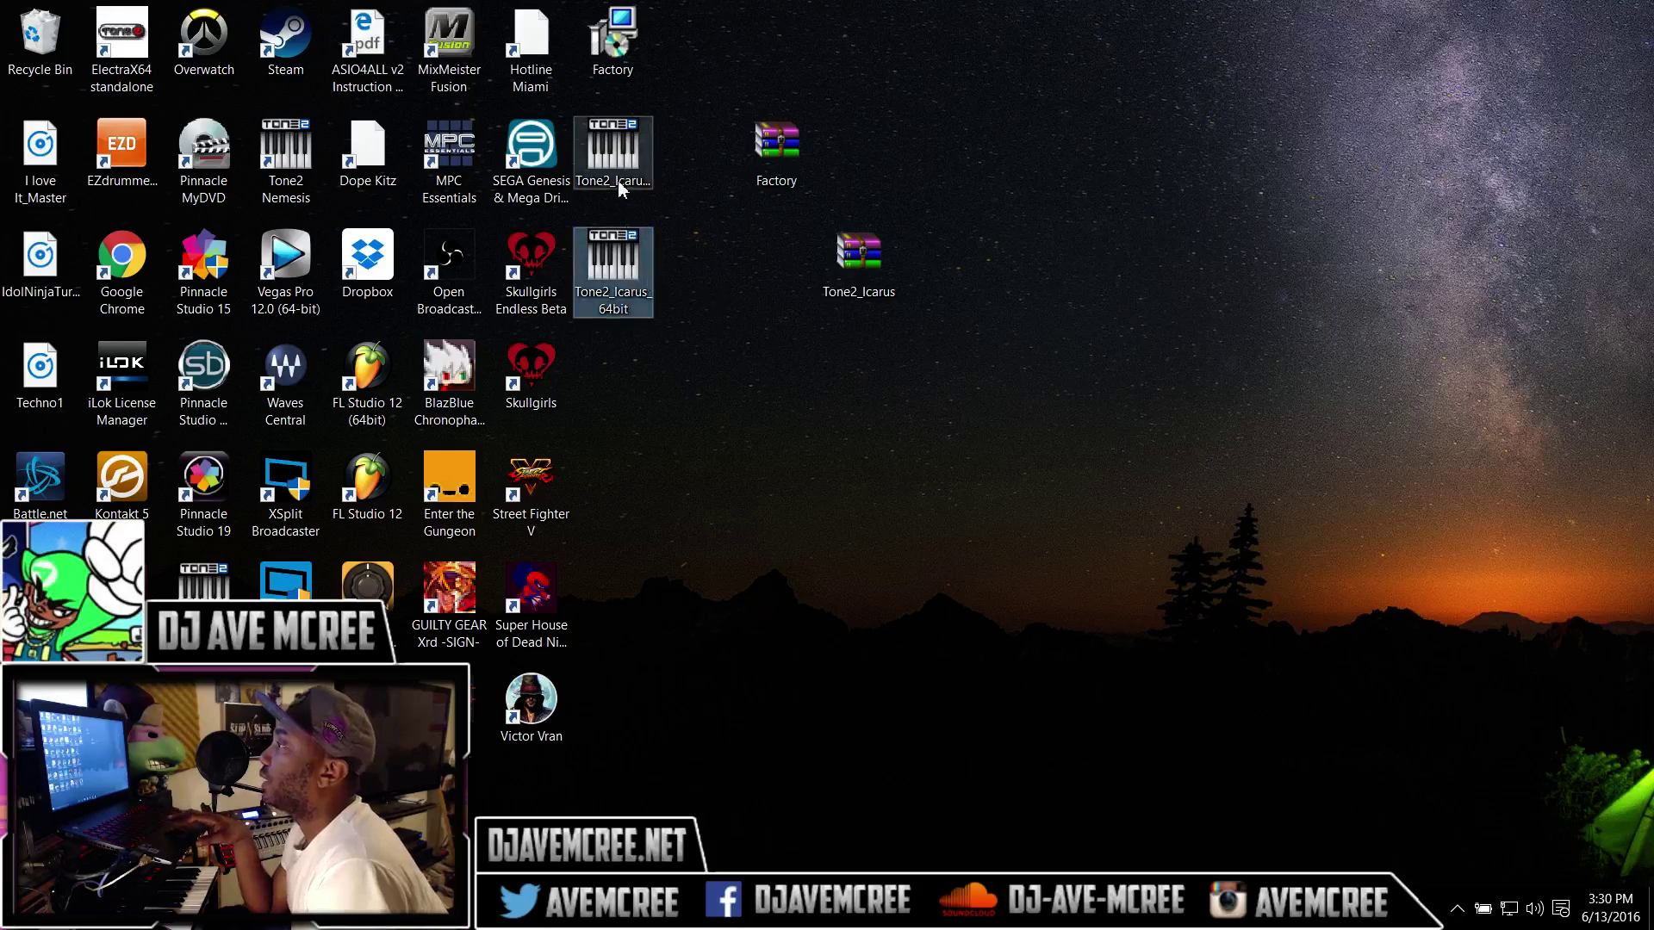
Run the 64-bit Icarus installer, accept the license, and reach the C:\Program Files\Vstplugins destination step.
{"action": "double_click", "coordinate": [619, 282]}
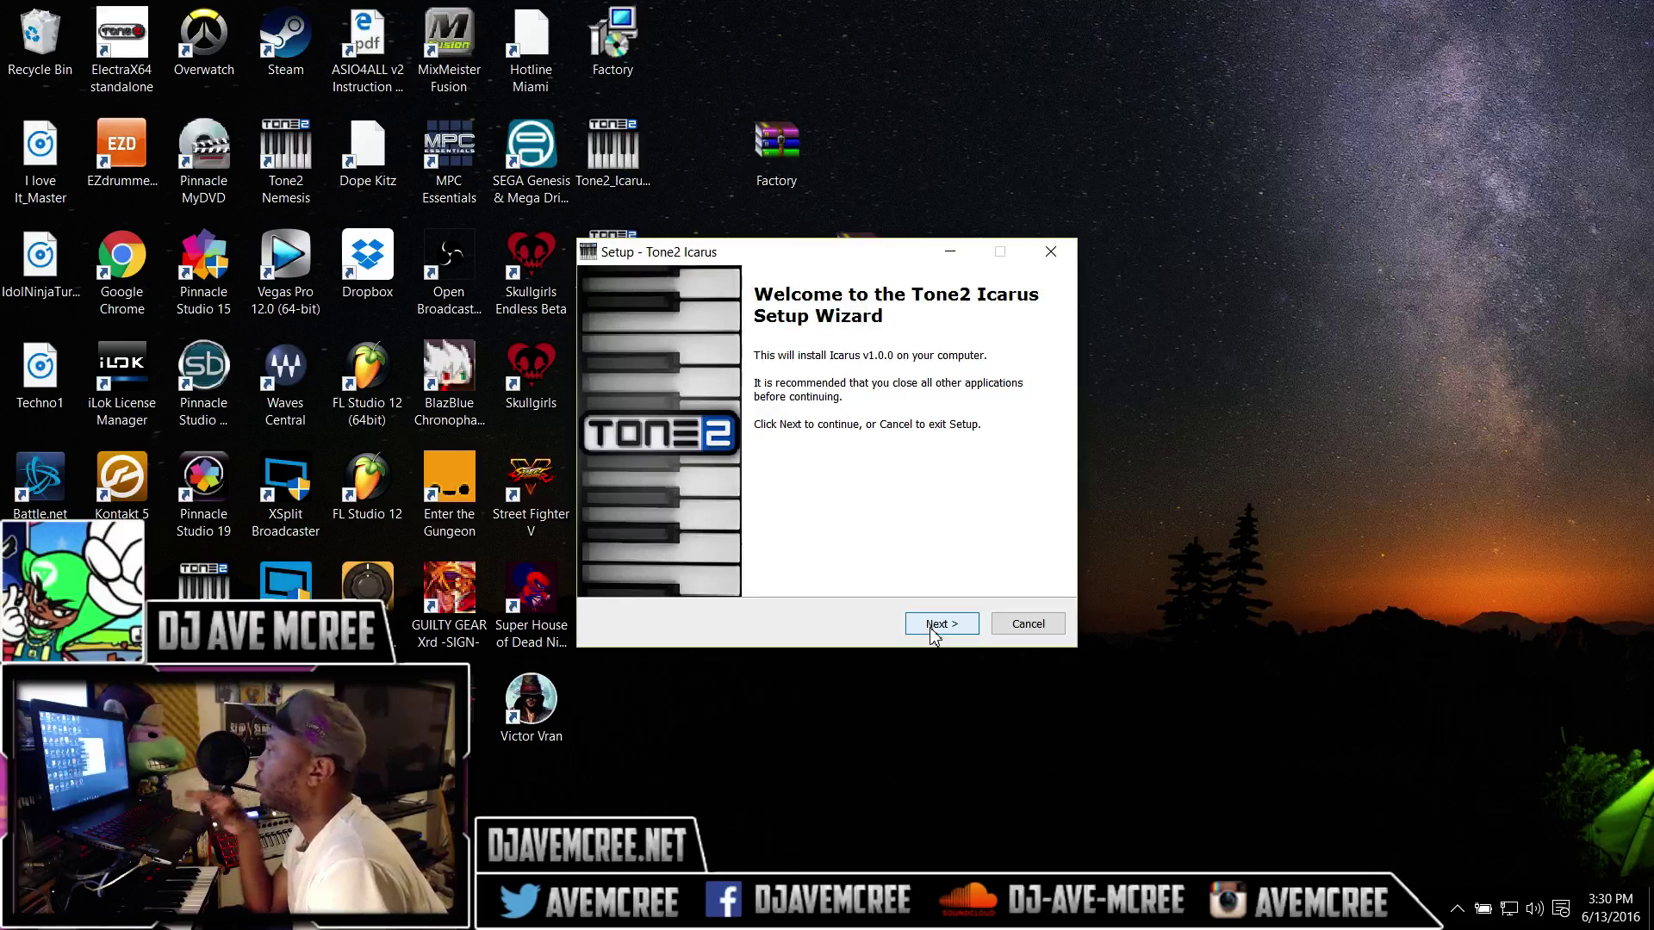
{"action": "left_click", "coordinate": [929, 631]}
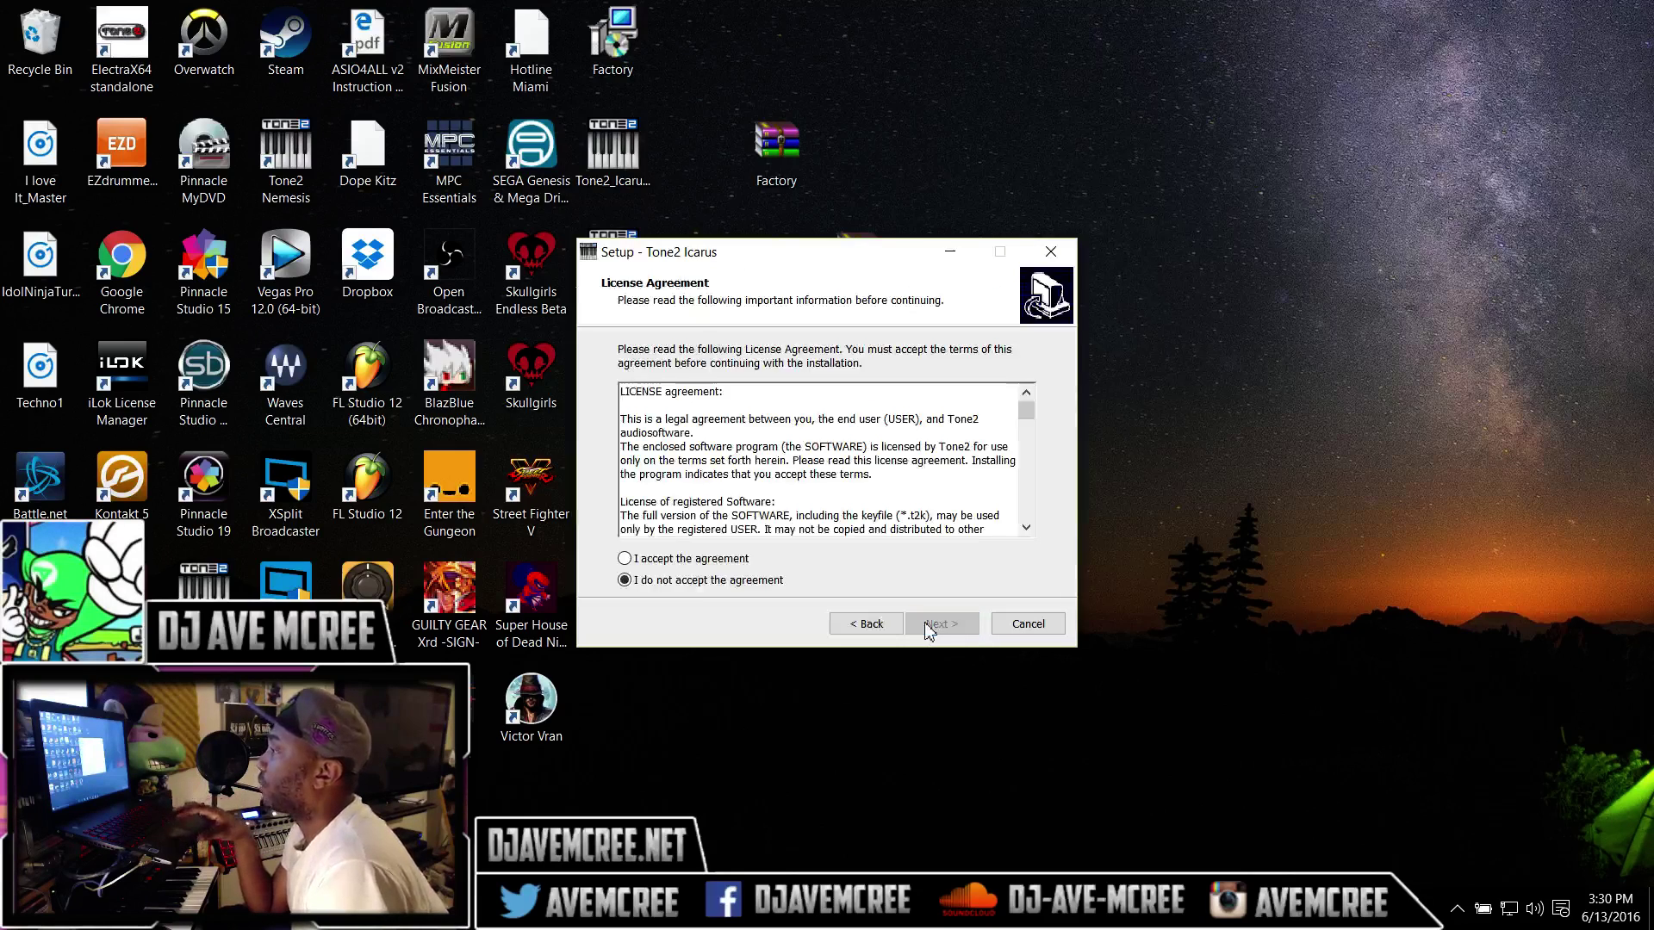
{"action": "left_click", "coordinate": [638, 561]}
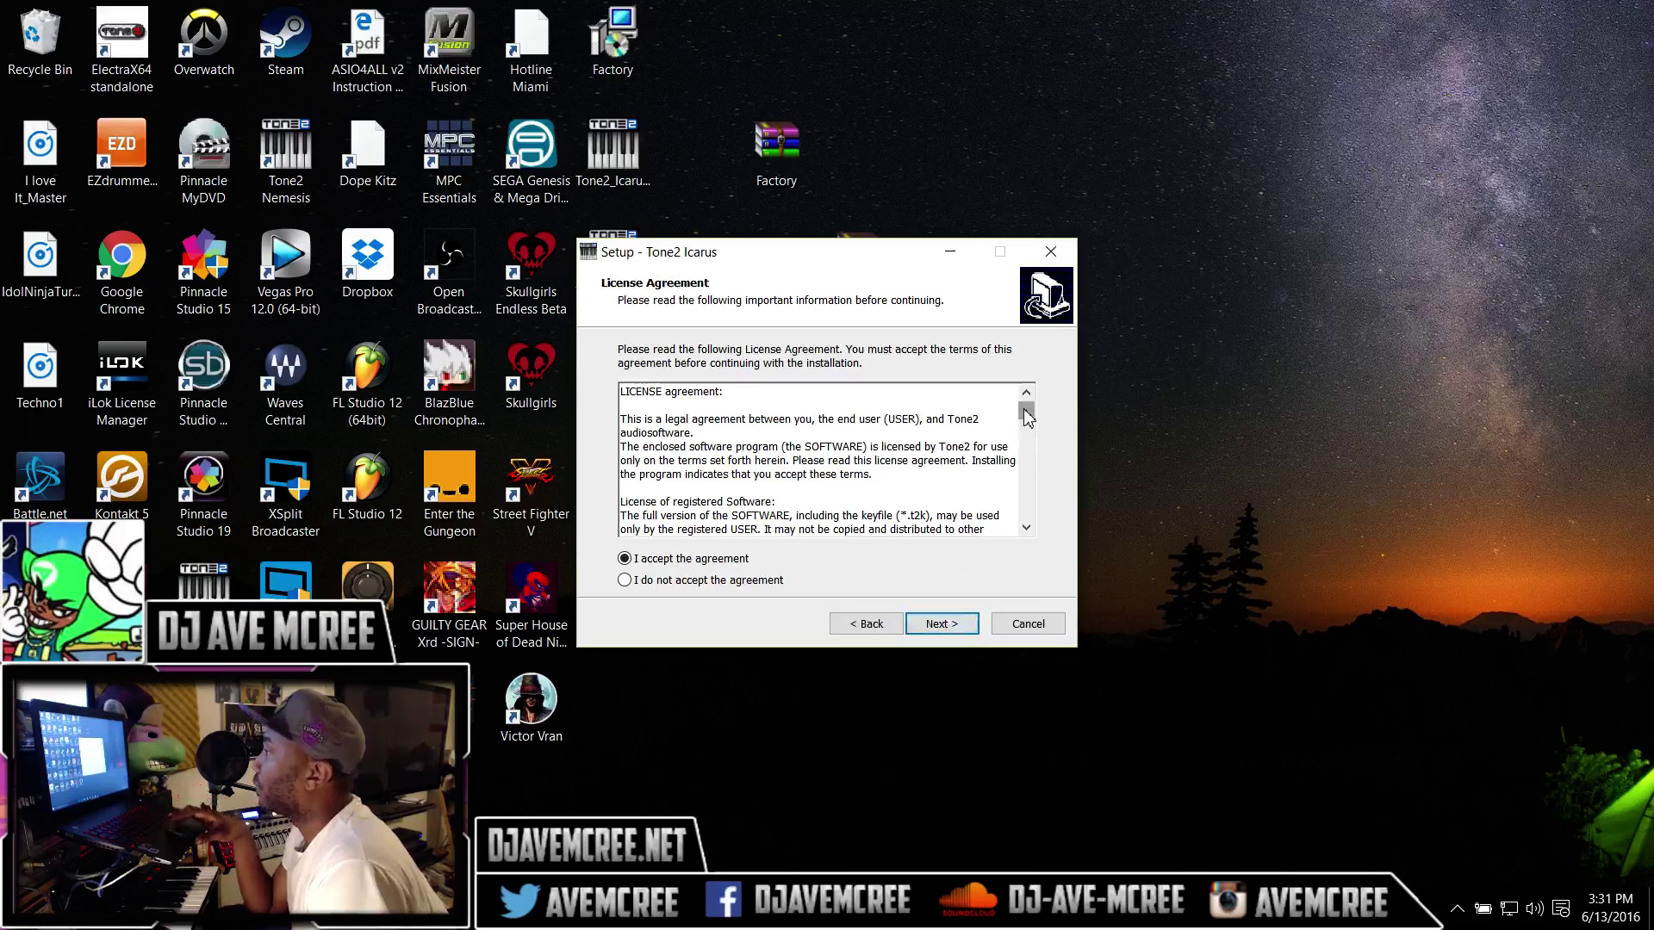
{"action": "left_click_drag", "start_coordinate": [1027, 412], "coordinate": [1029, 517]}
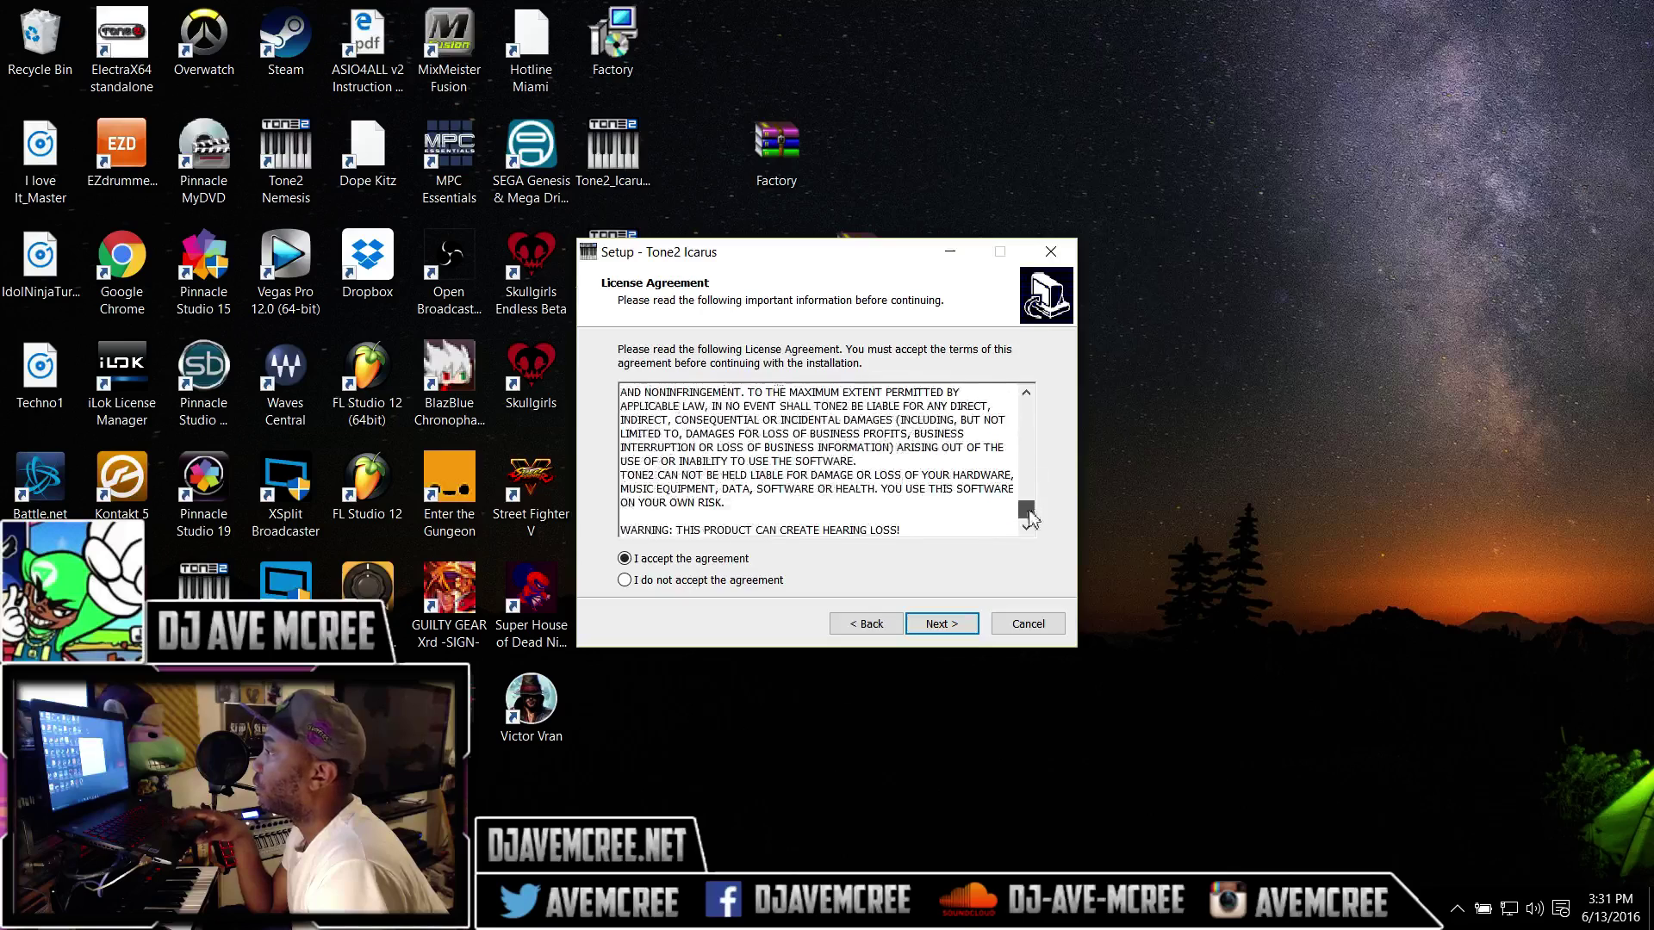
{"action": "left_click", "coordinate": [942, 623]}
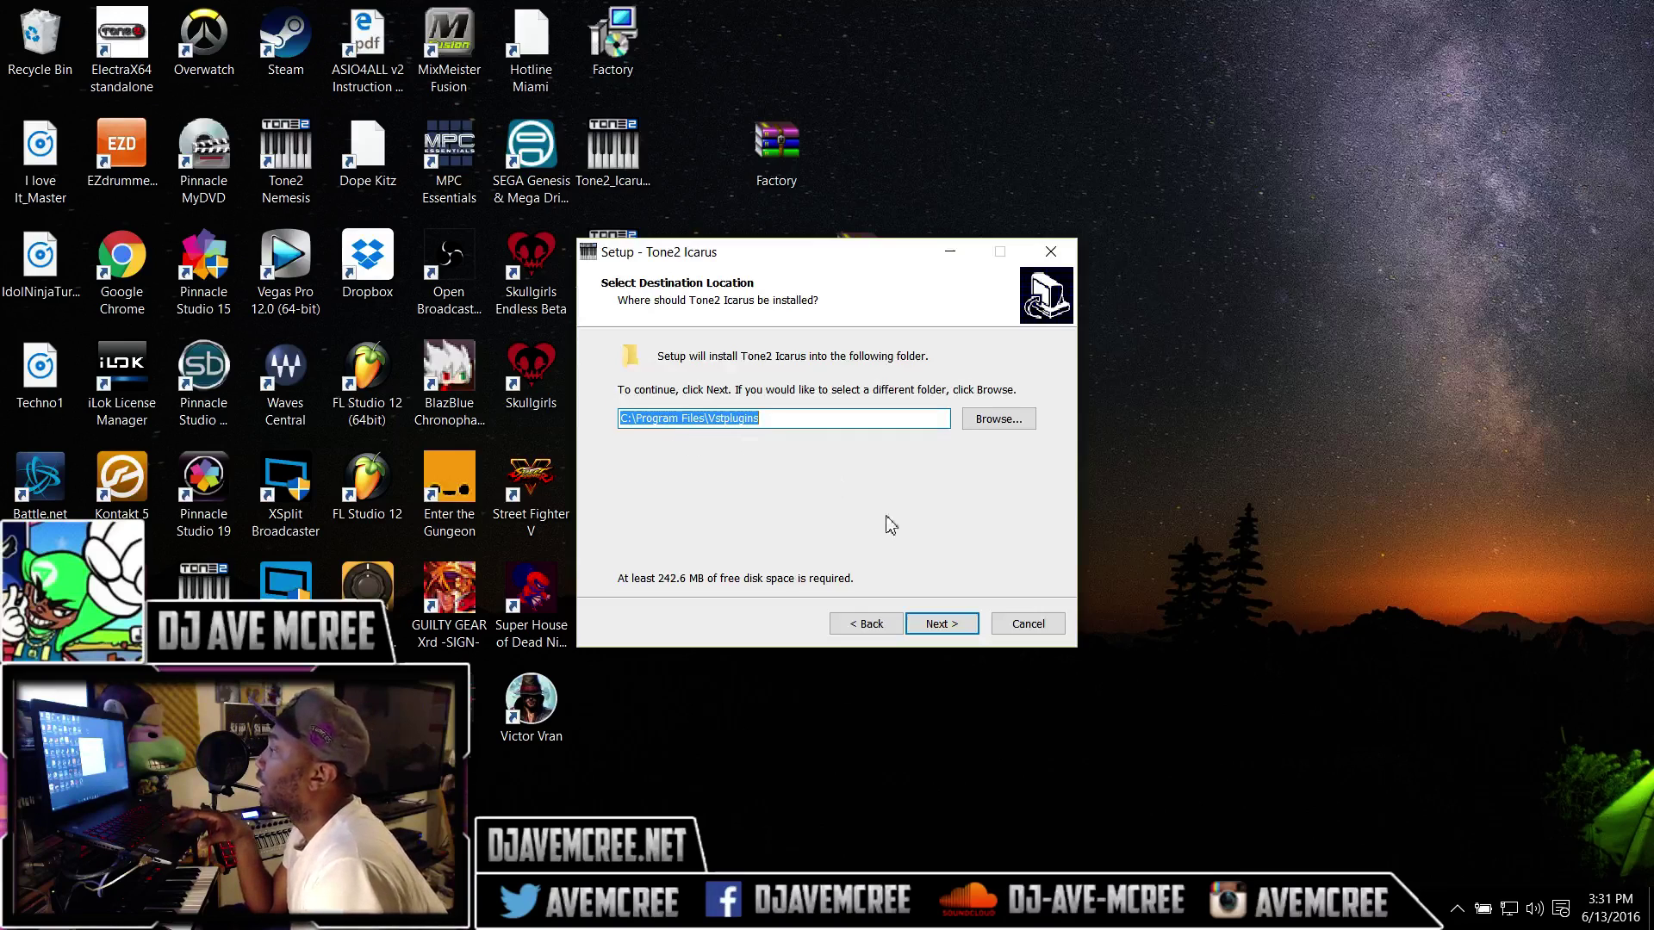
Keep C:\Program Files\Vstplugins as the destination and install Tone2 Icarus.
{"action": "left_click", "coordinate": [969, 627]}
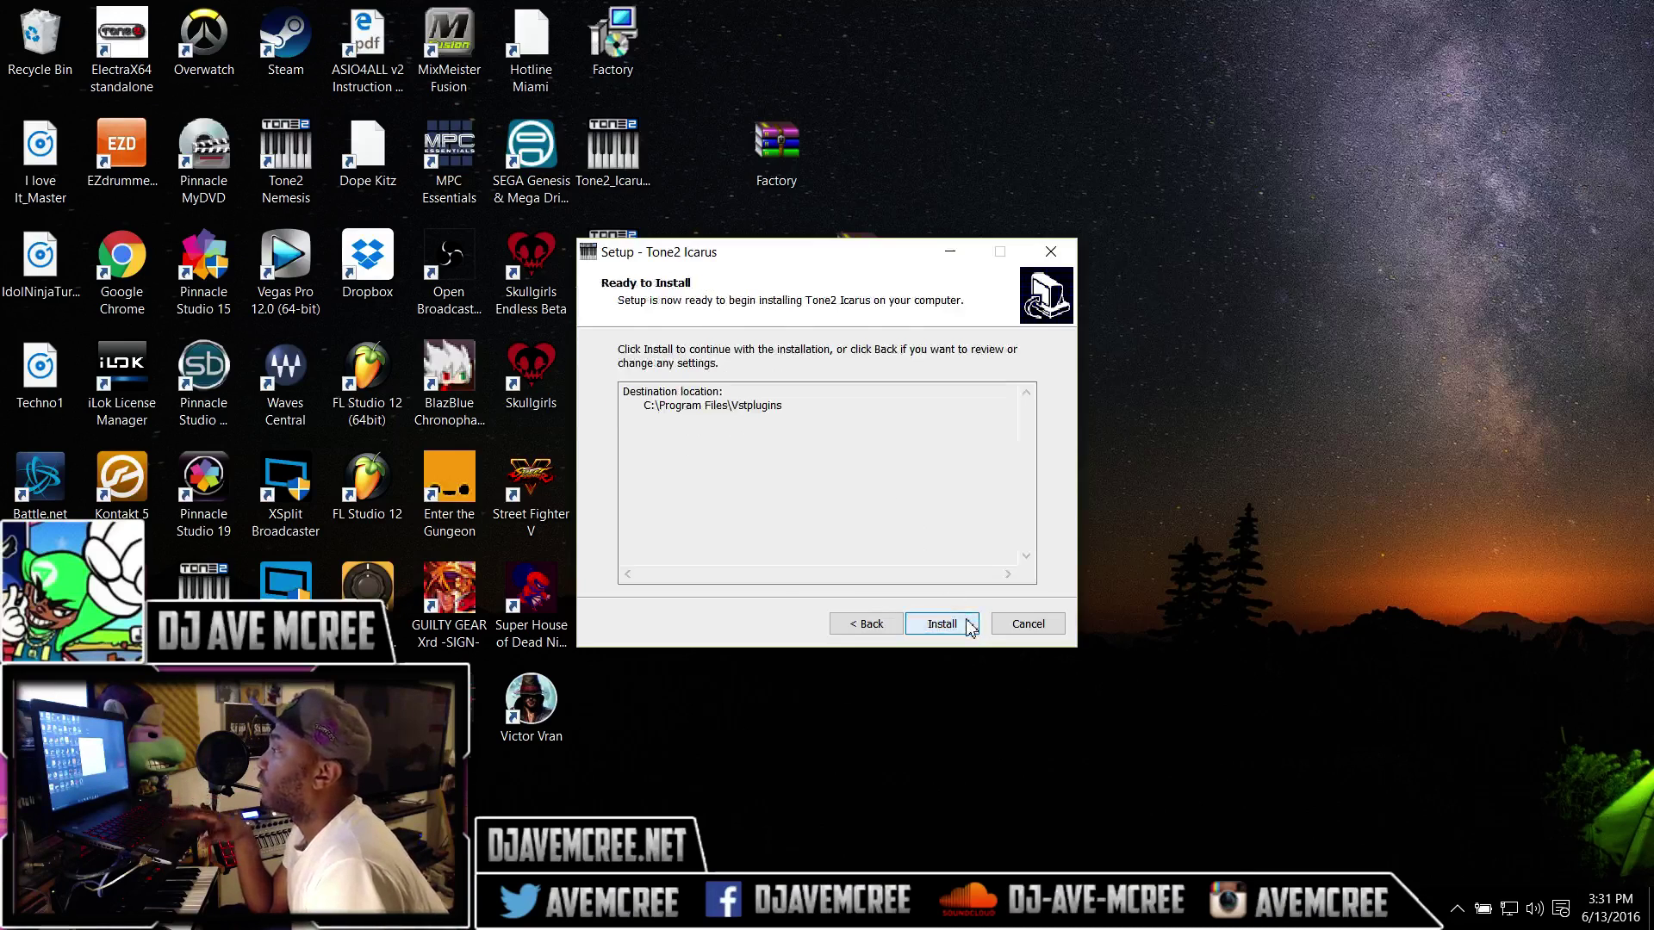
{"action": "left_click", "coordinate": [969, 627]}
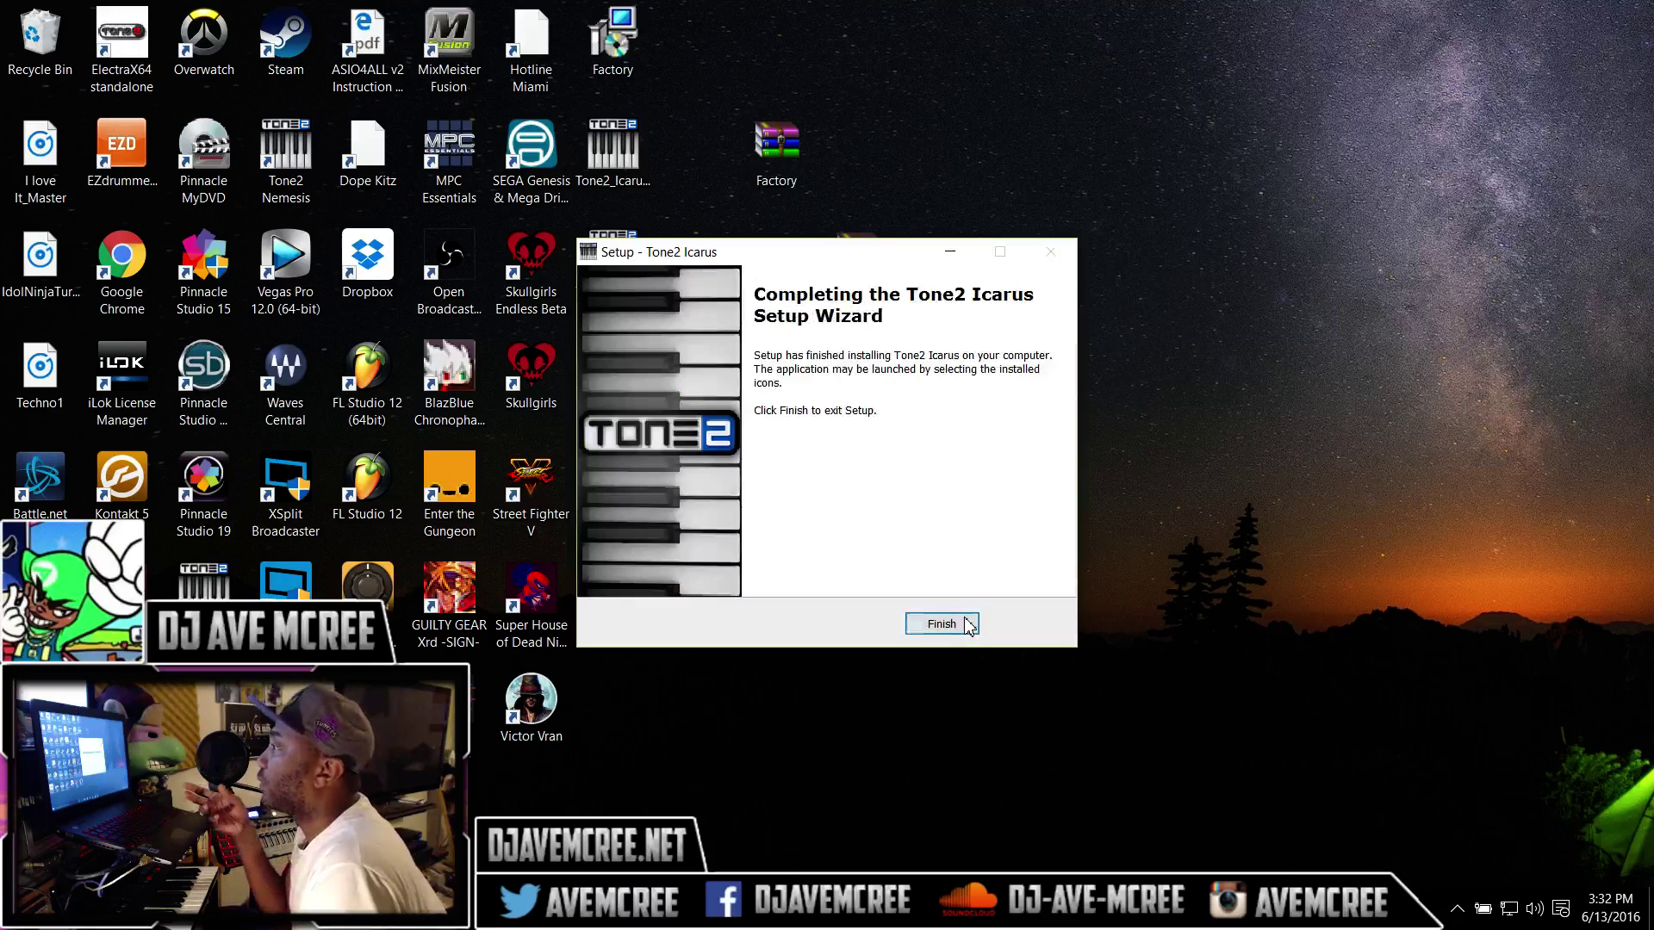
Close the finished wizard and delete the Tone2_Icarus_32bit and Tone2_Icarus_64bit installers from the desktop.
{"action": "left_click", "coordinate": [965, 626]}
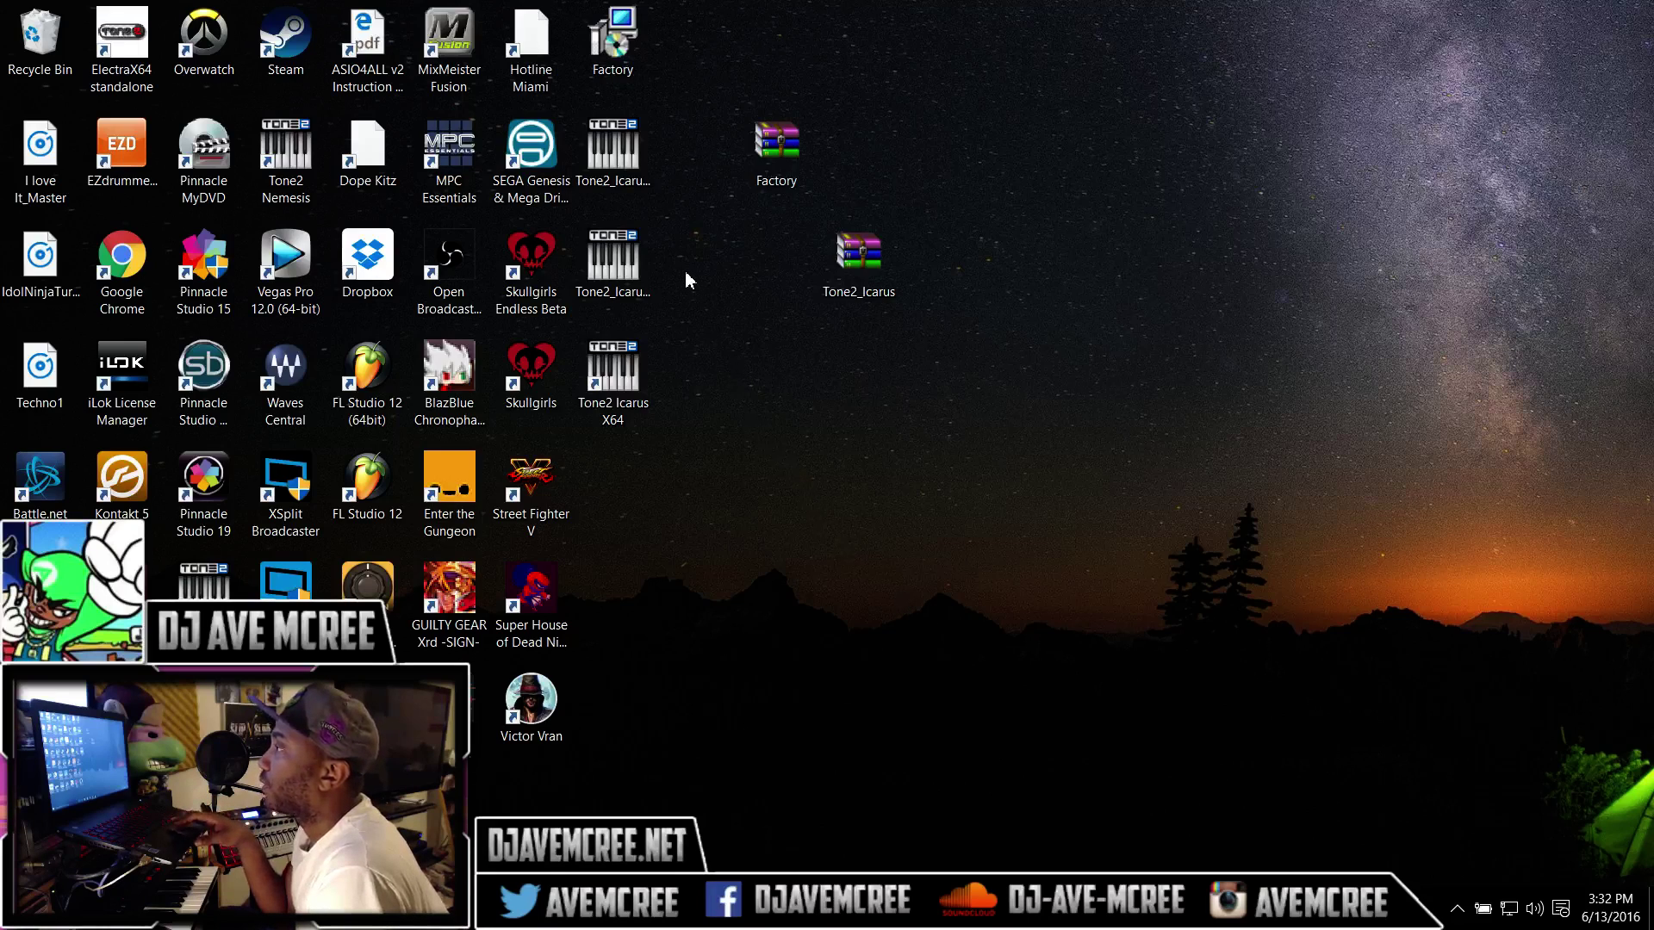
{"action": "left_click", "coordinate": [622, 258]}
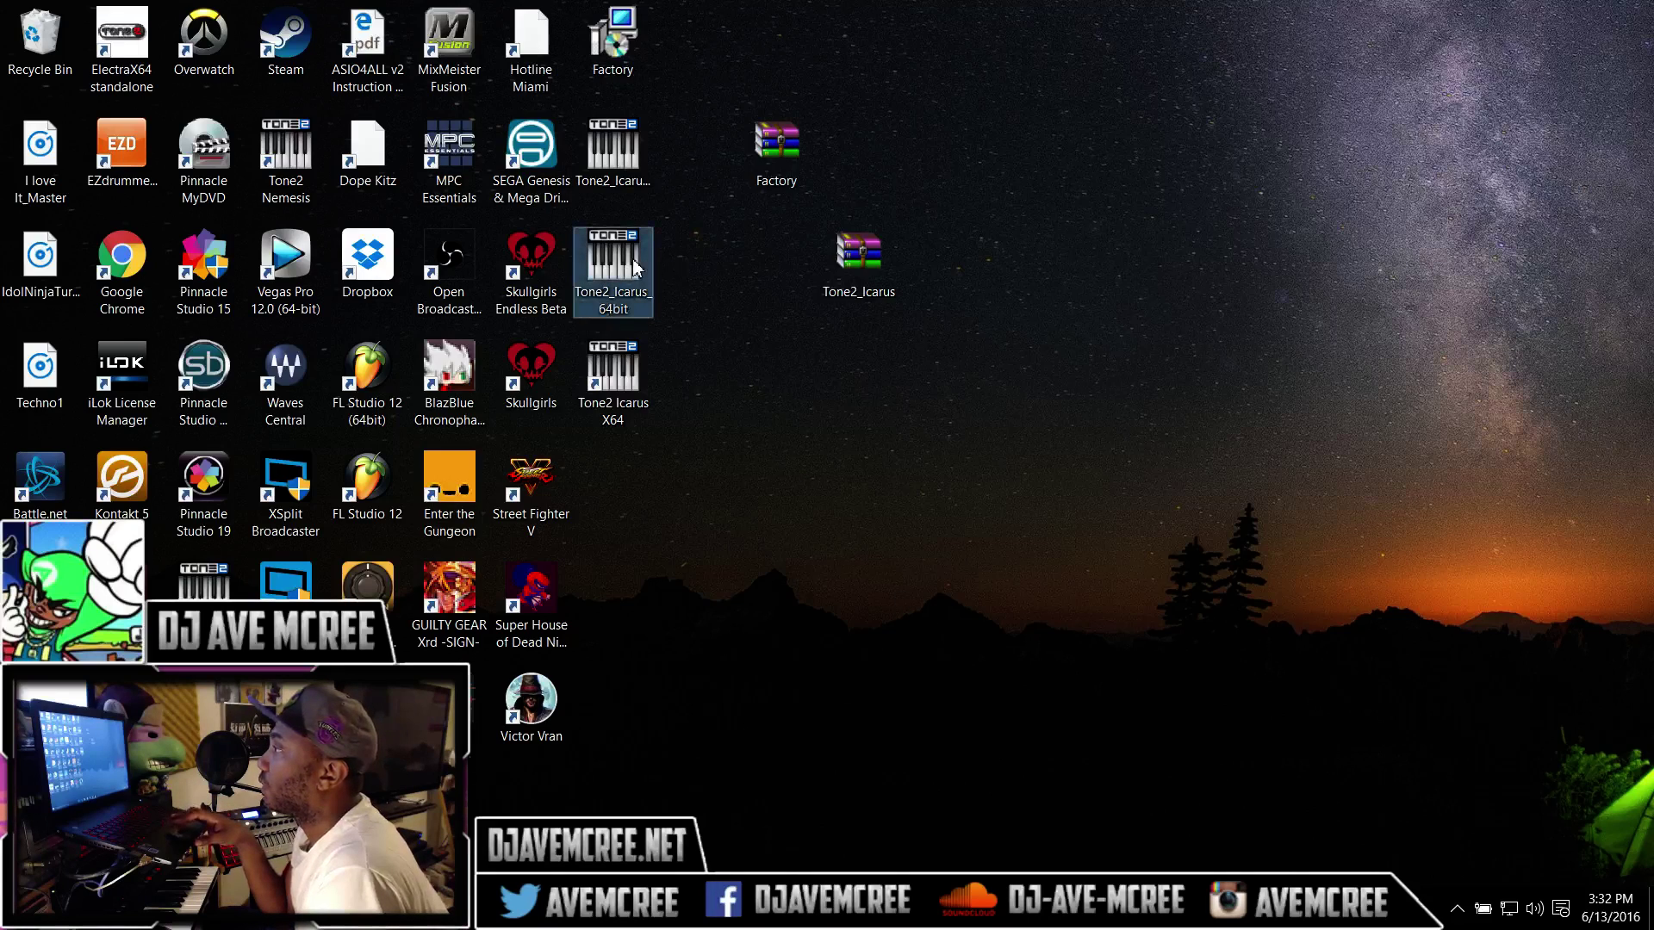
{"action": "left_click", "coordinate": [632, 167]}
{"action": "left_click_drag", "start_coordinate": [696, 266], "coordinate": [612, 170]}
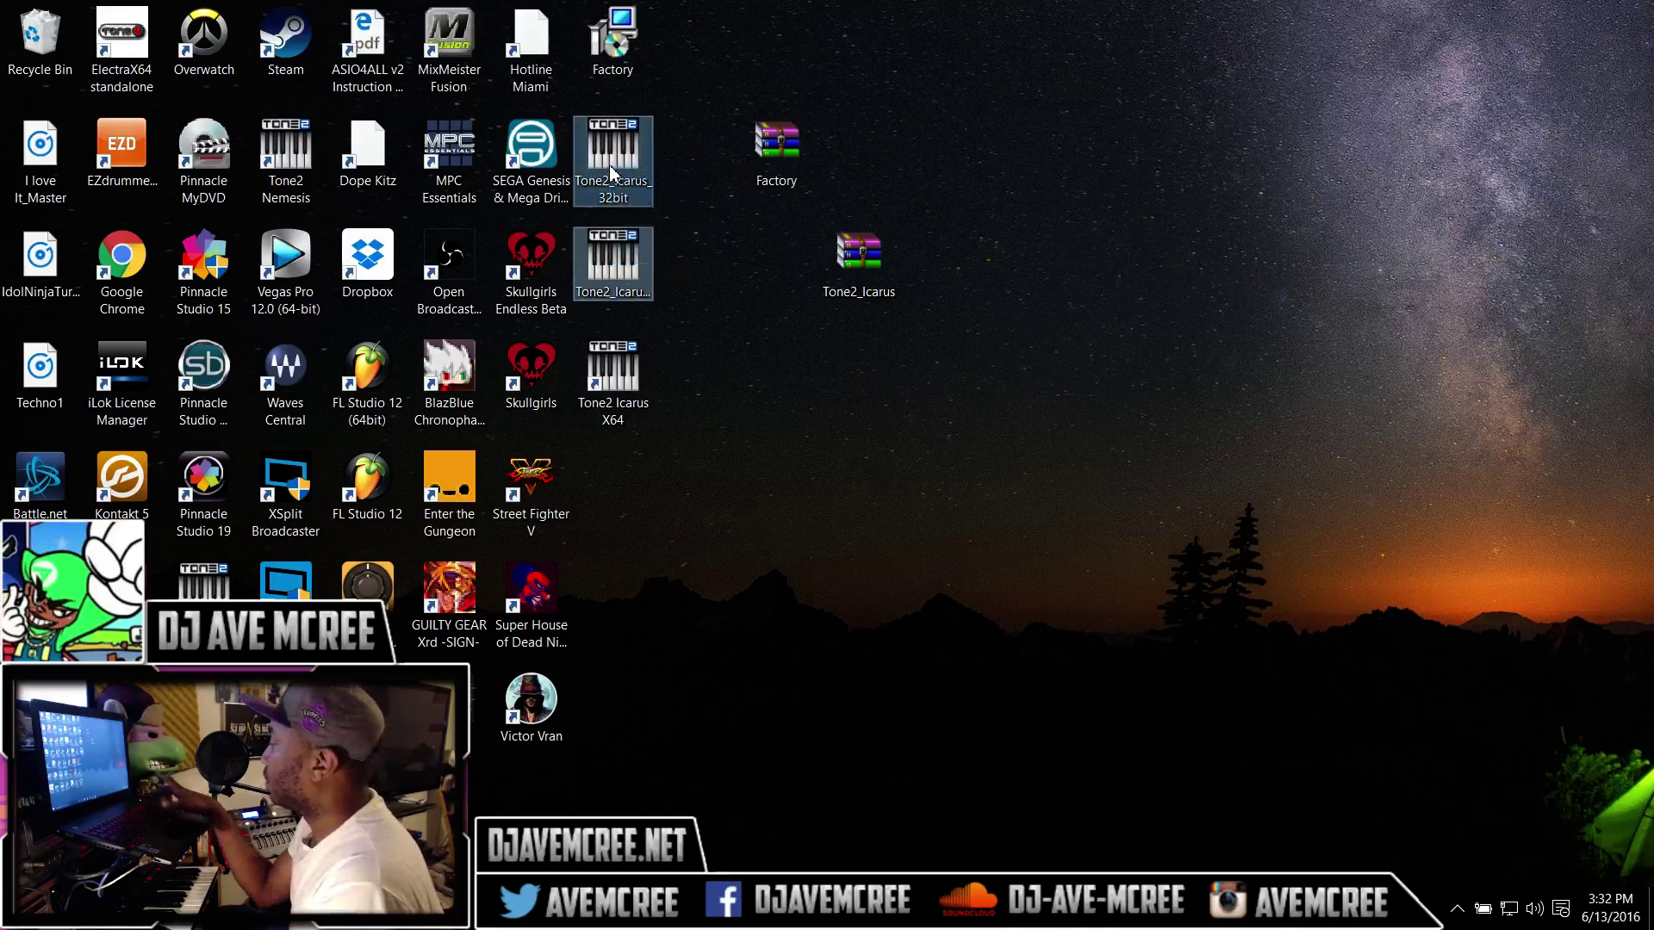
{"action": "key", "text": "Delete"}
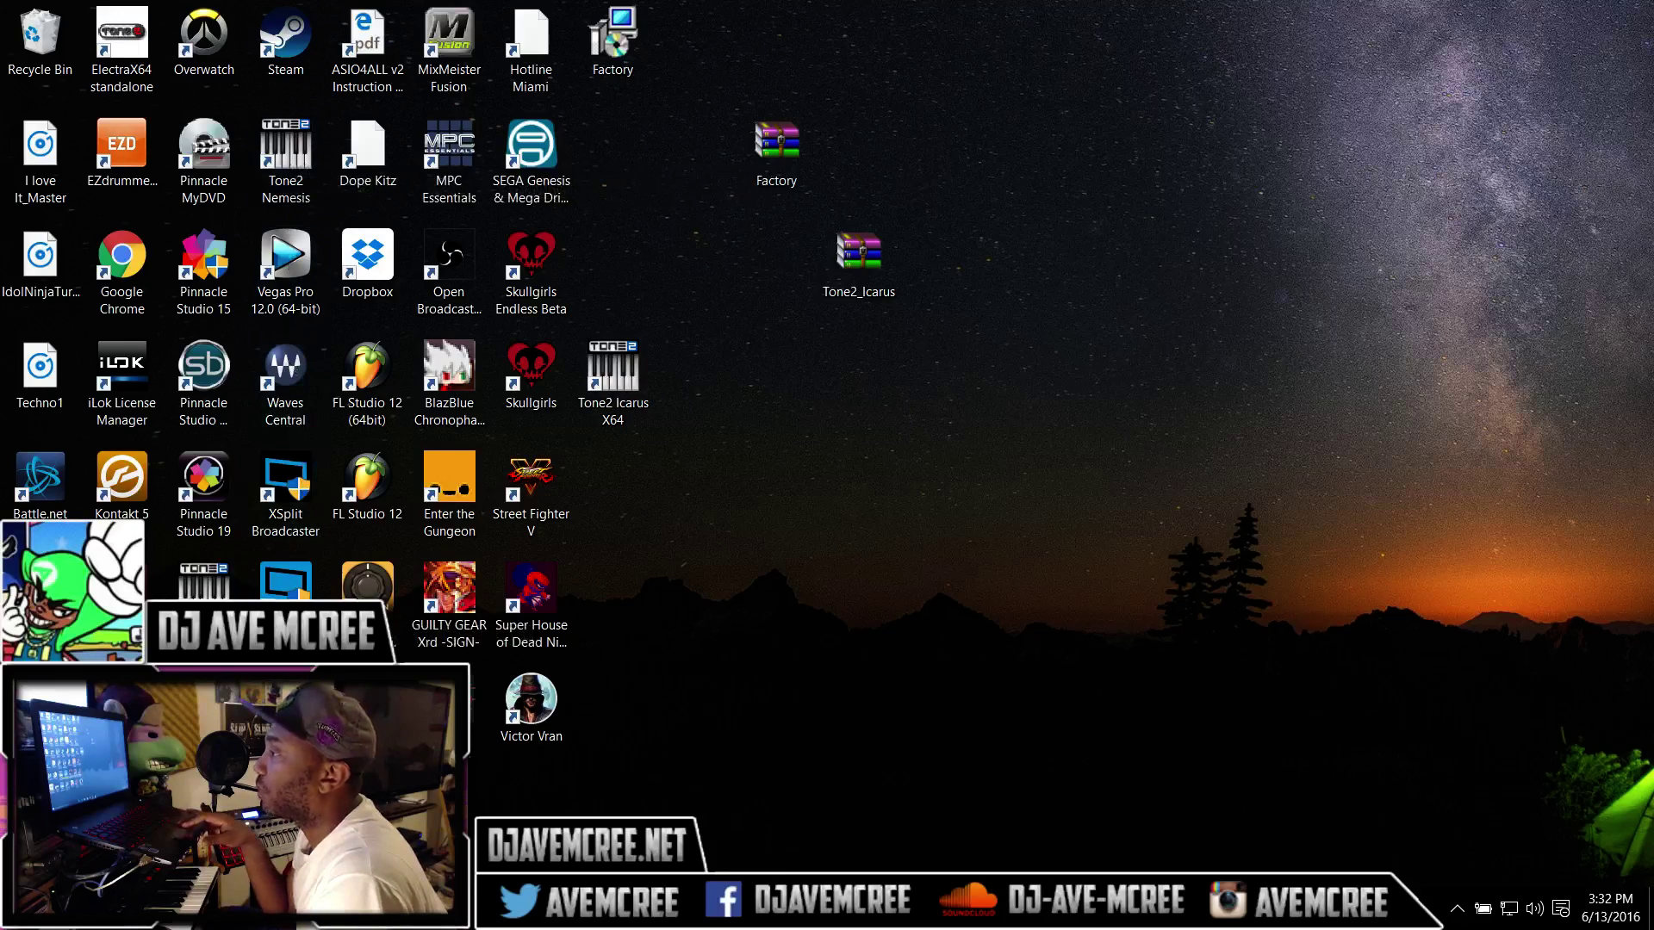
Launch FL Studio 12 (64bit) and open OPTIONS > Manage plugins.
{"action": "double_click", "coordinate": [372, 385]}
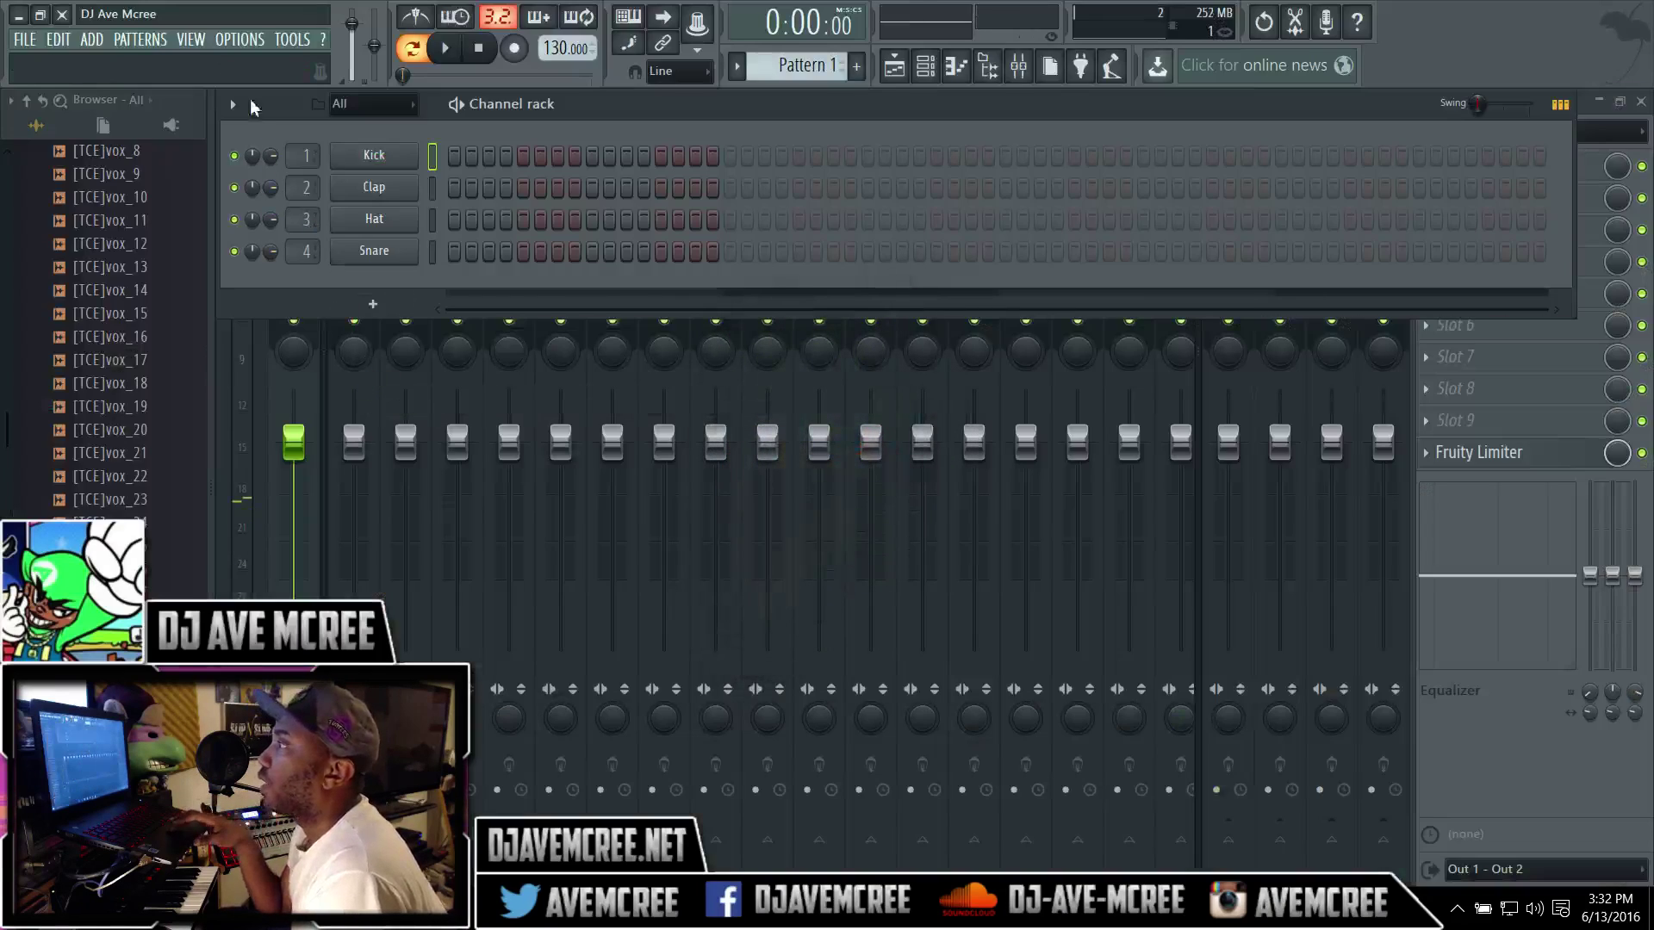
{"action": "left_click", "coordinate": [240, 40]}
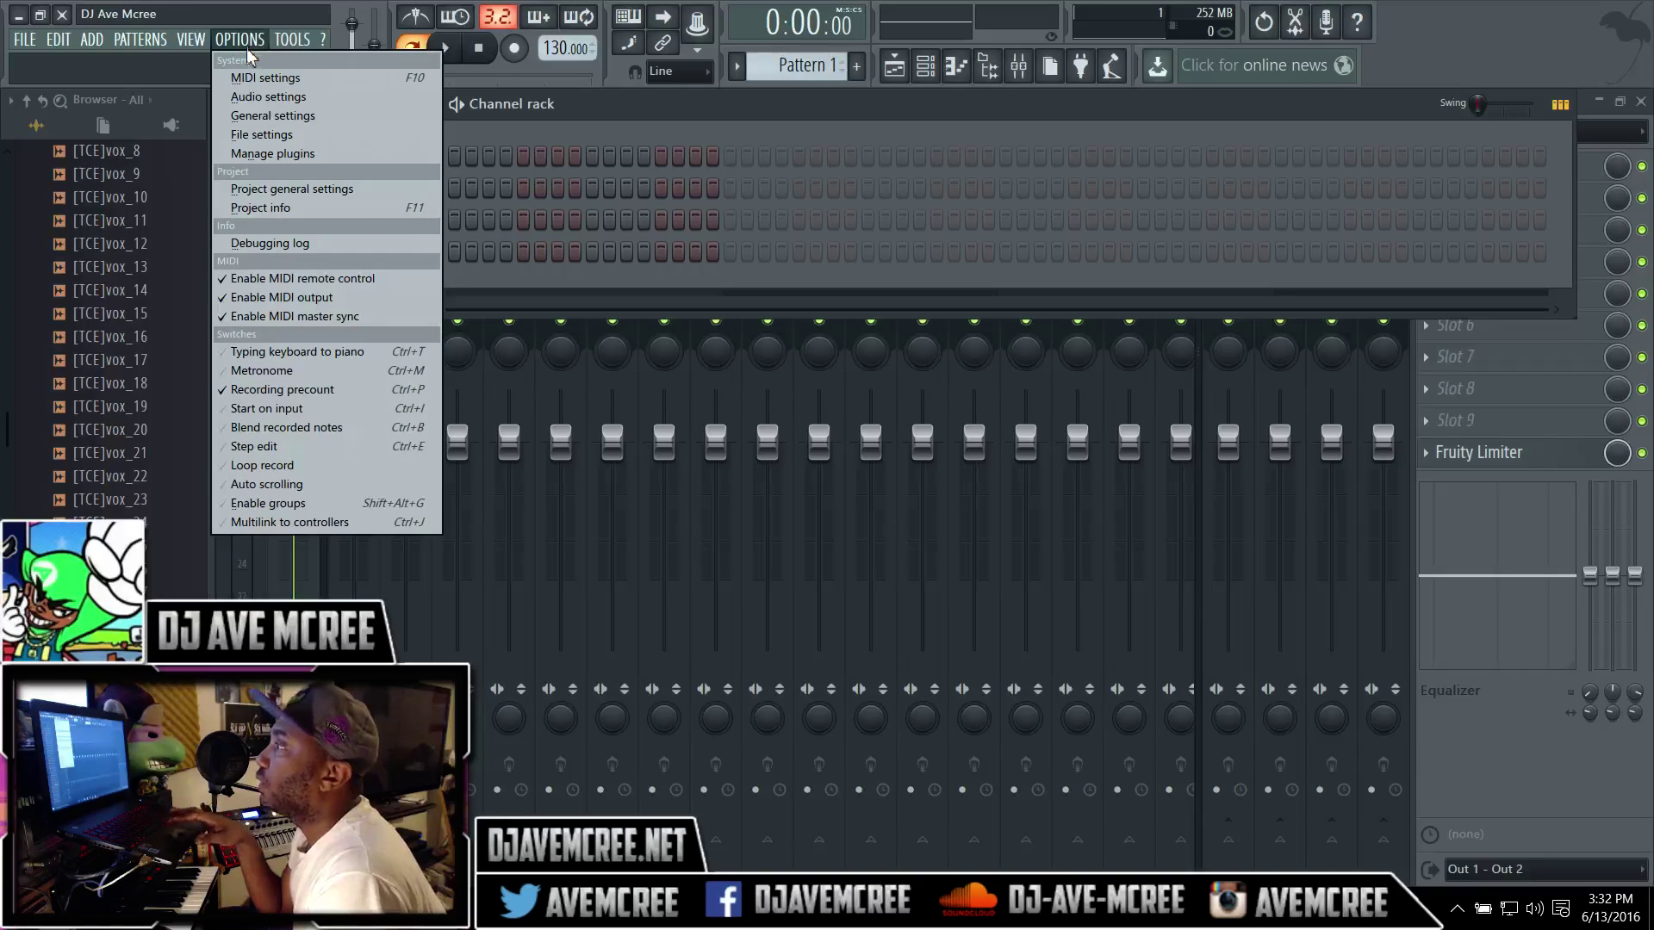
{"action": "left_click", "coordinate": [276, 162]}
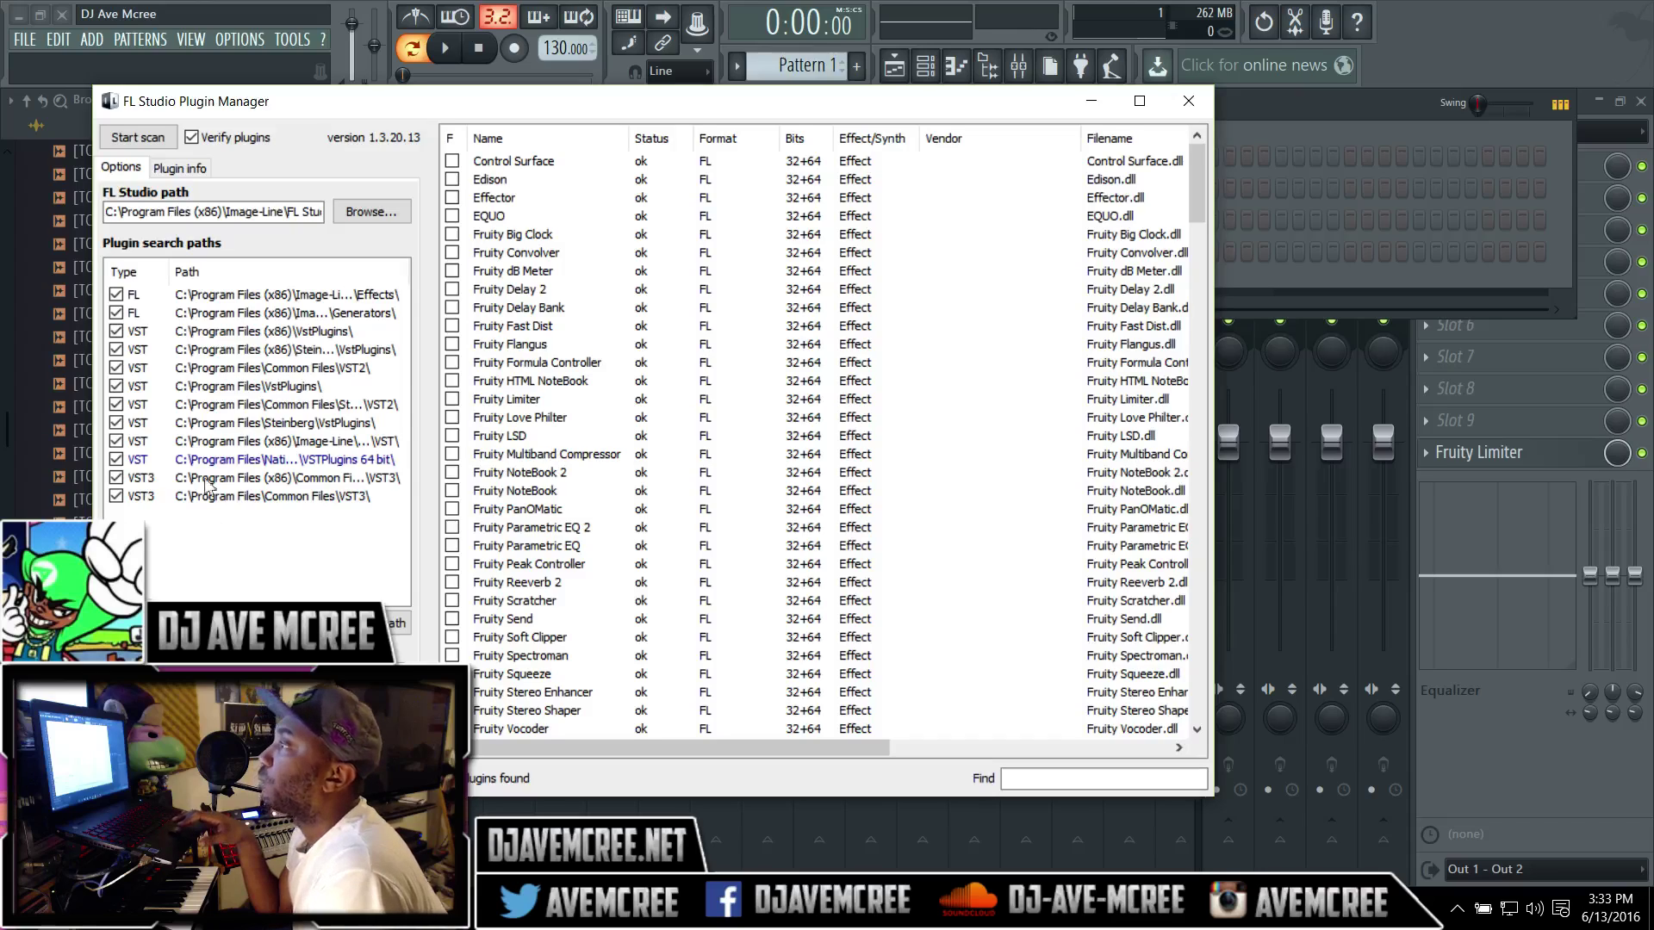
Run a plugin scan with Verify plugins on, then mark the 64-bit Icarus synth as a favourite.
{"action": "left_click", "coordinate": [190, 135]}
{"action": "left_click", "coordinate": [137, 138]}
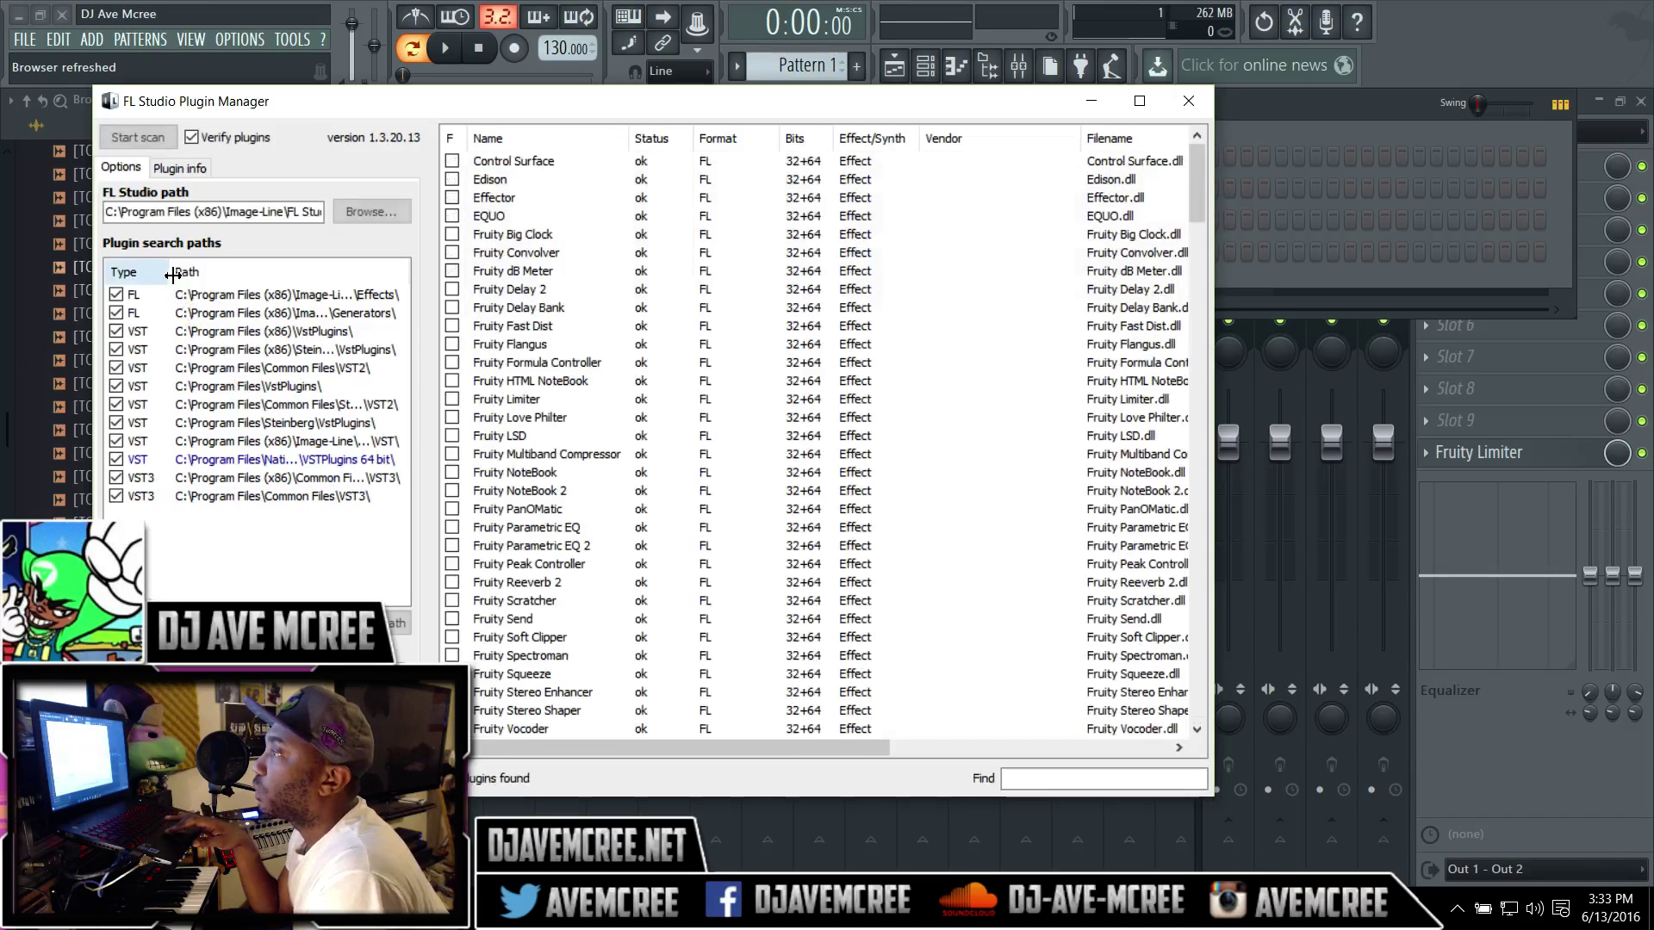
{"action": "mouse_move", "coordinate": [173, 273]}
{"action": "left_mouse_down"}
{"action": "mouse_move", "coordinate": [224, 270]}
{"action": "mouse_move", "coordinate": [166, 270]}
{"action": "left_mouse_up"}
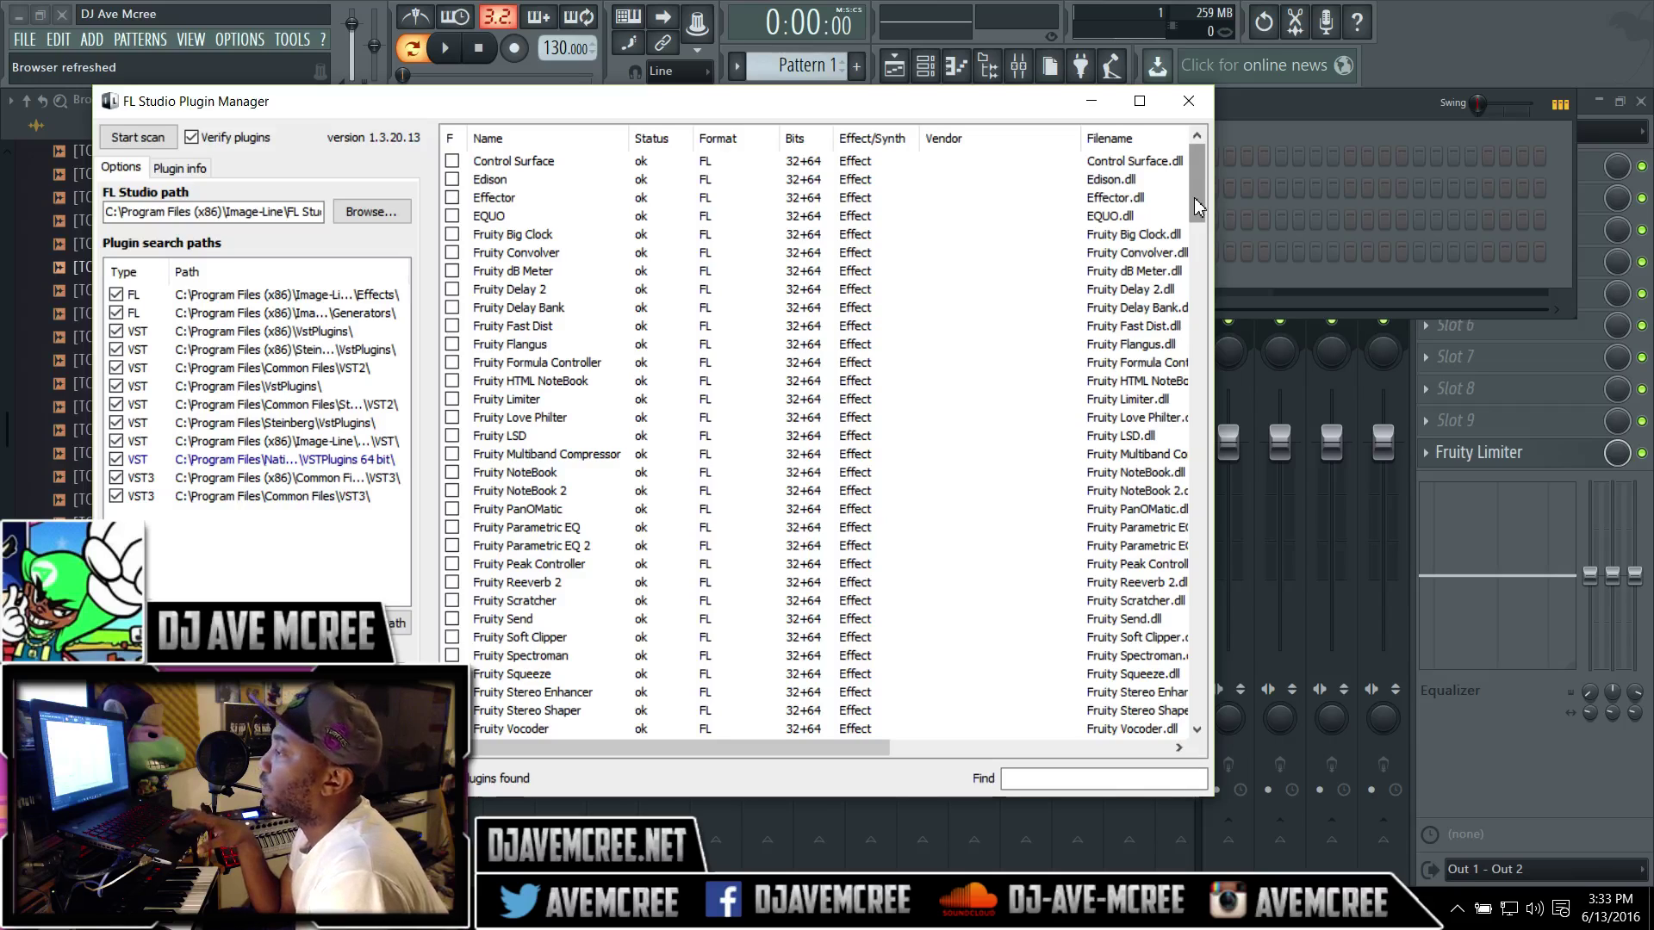
{"action": "left_click_drag", "start_coordinate": [1199, 207], "coordinate": [1202, 433]}
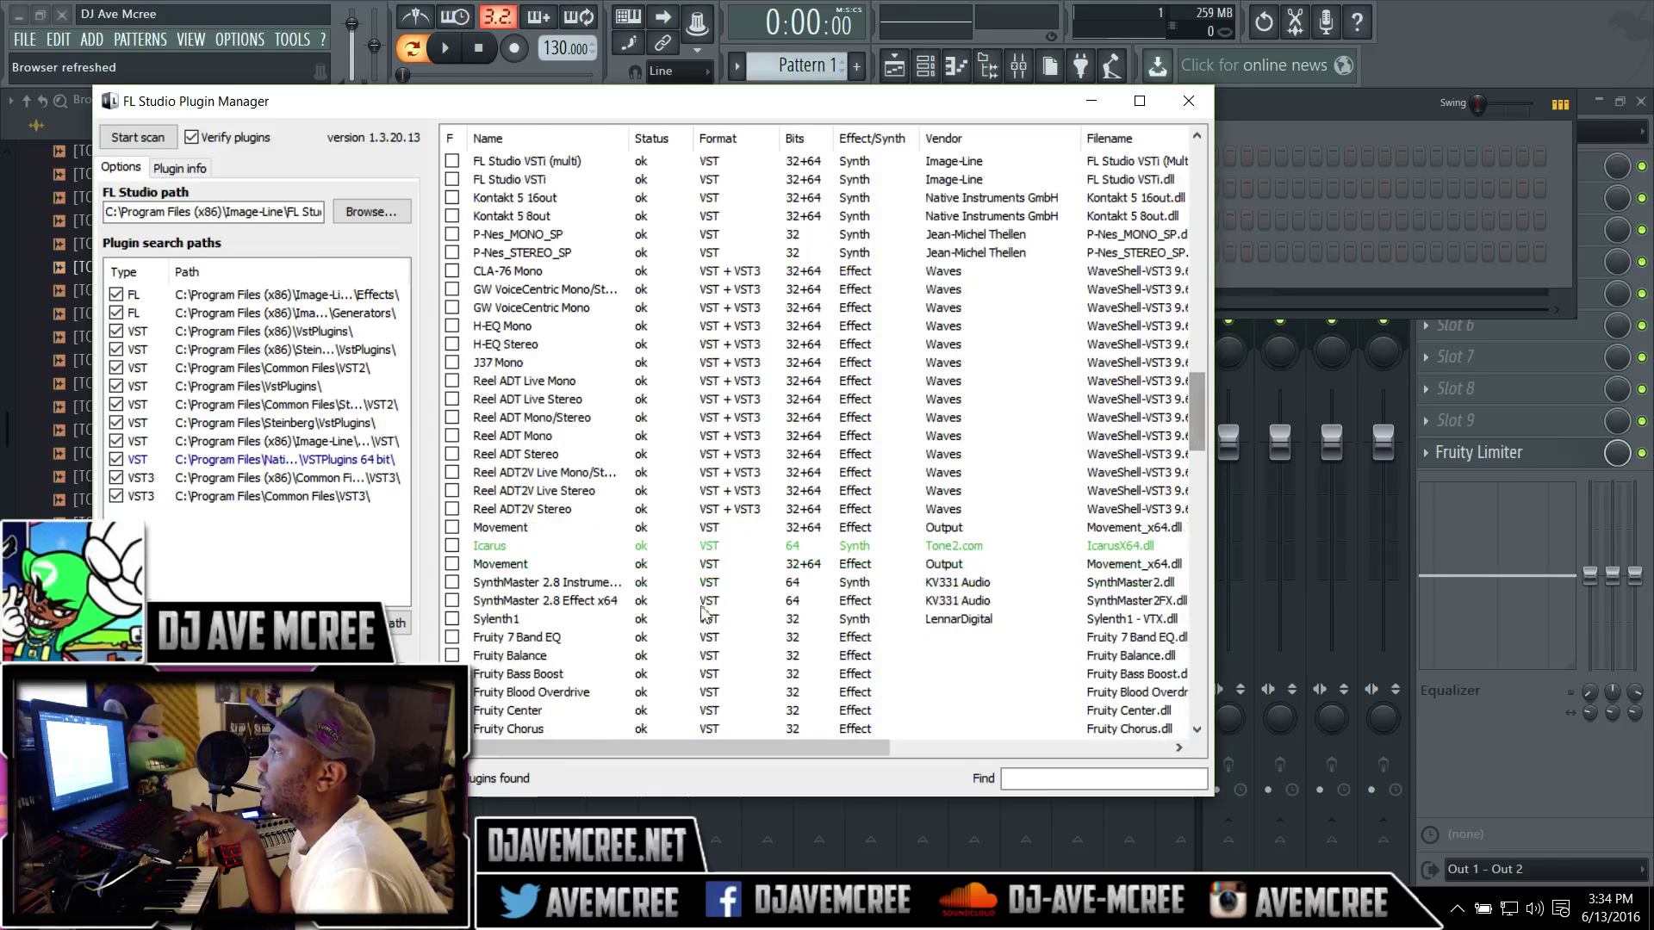
{"action": "left_click", "coordinate": [451, 546]}
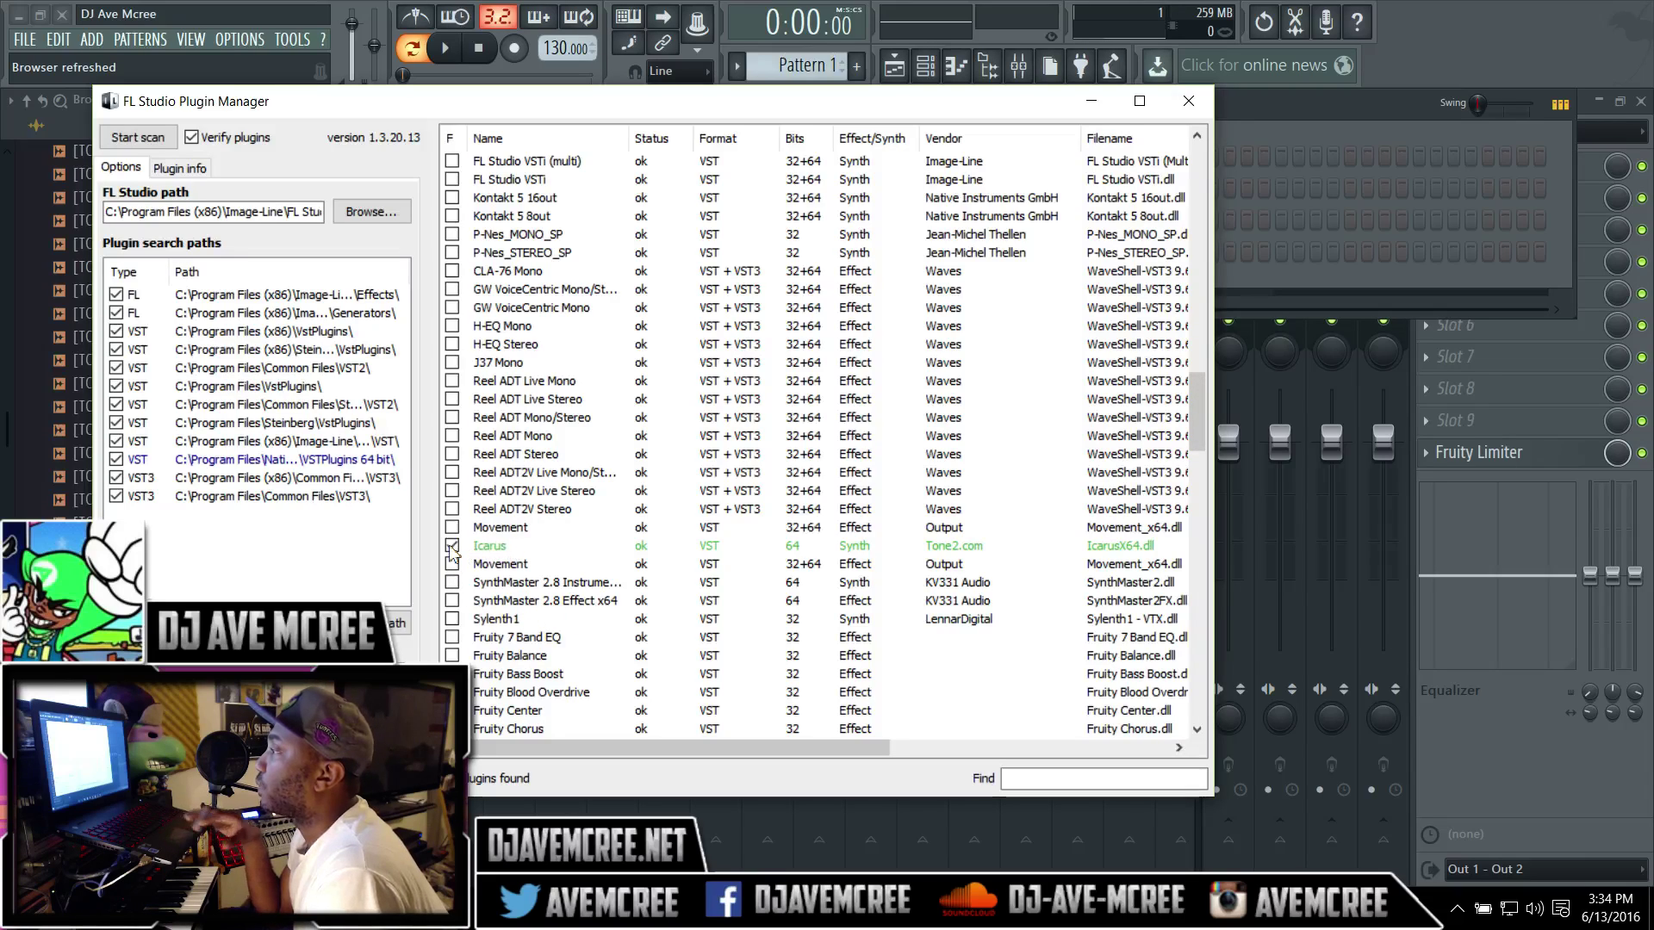
Close the Plugin Manager and insert Icarus [64bit] from the Kick channel's Insert menu.
{"action": "left_click", "coordinate": [1189, 101]}
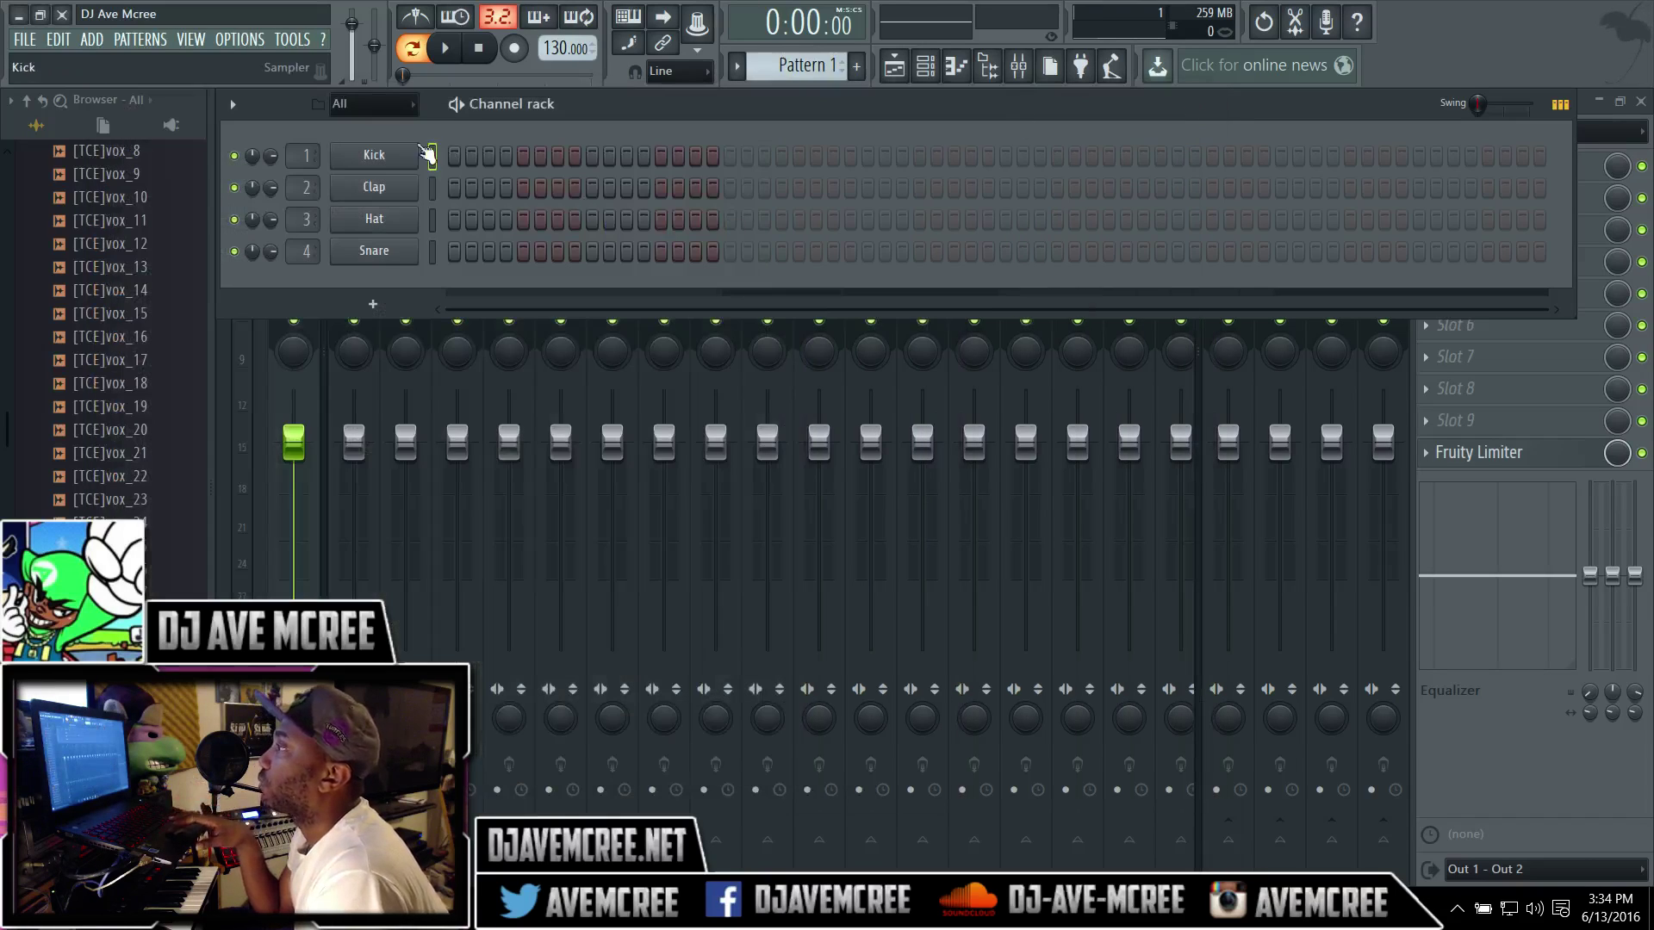
{"action": "right_click", "coordinate": [396, 164]}
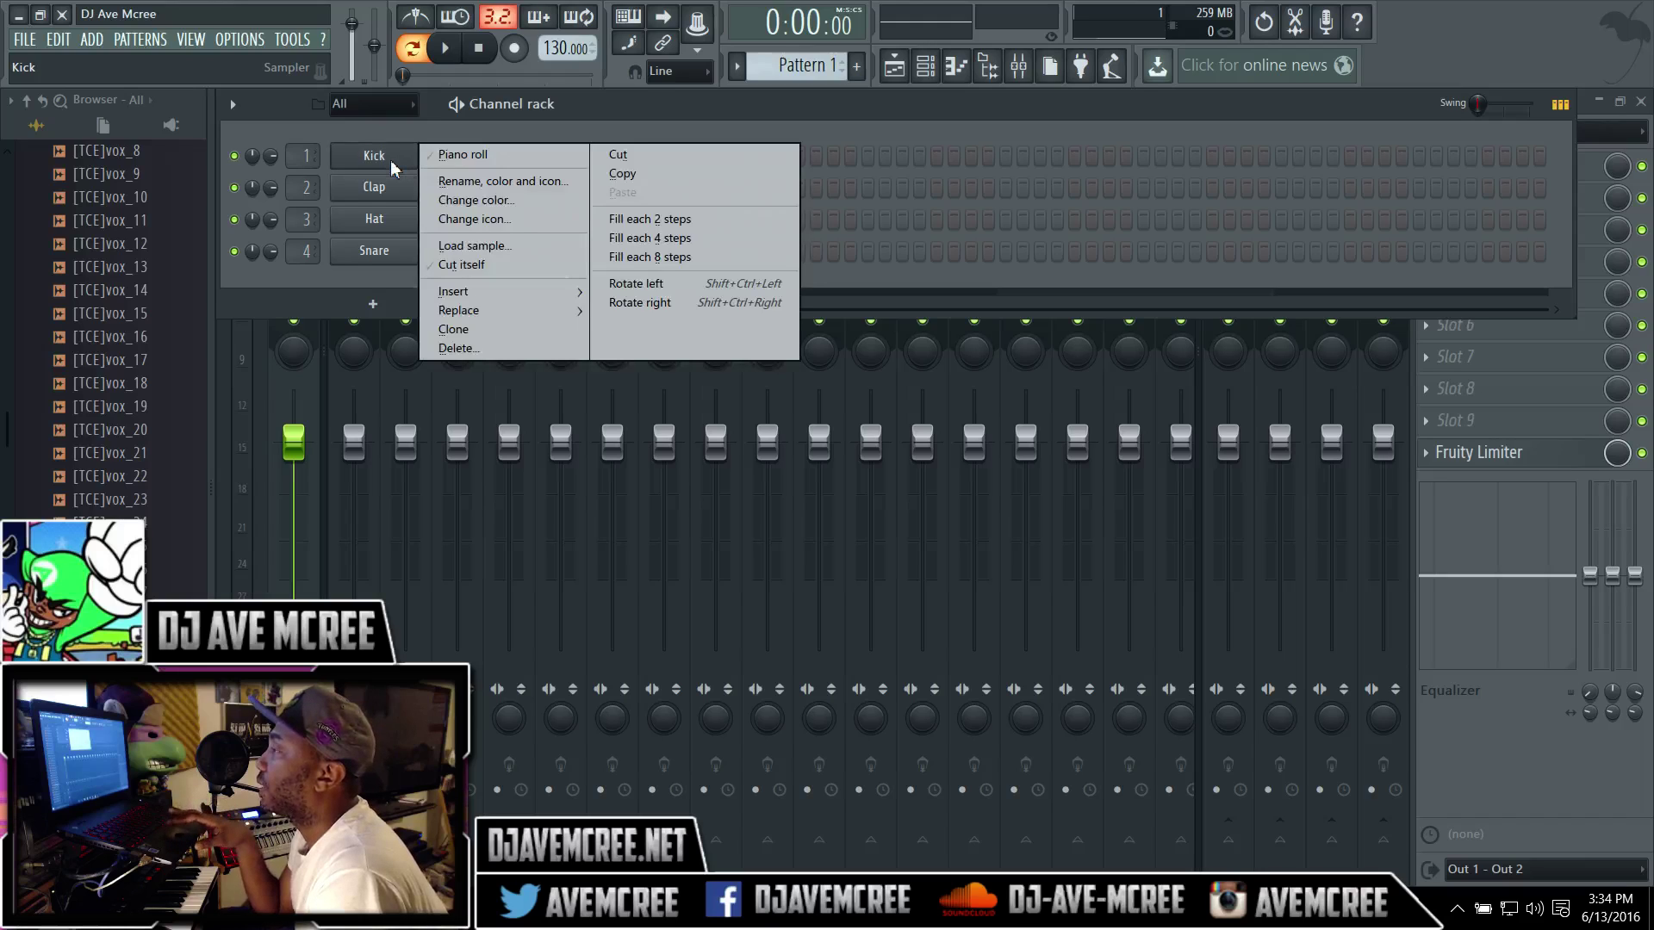
{"action": "mouse_move", "coordinate": [526, 291]}
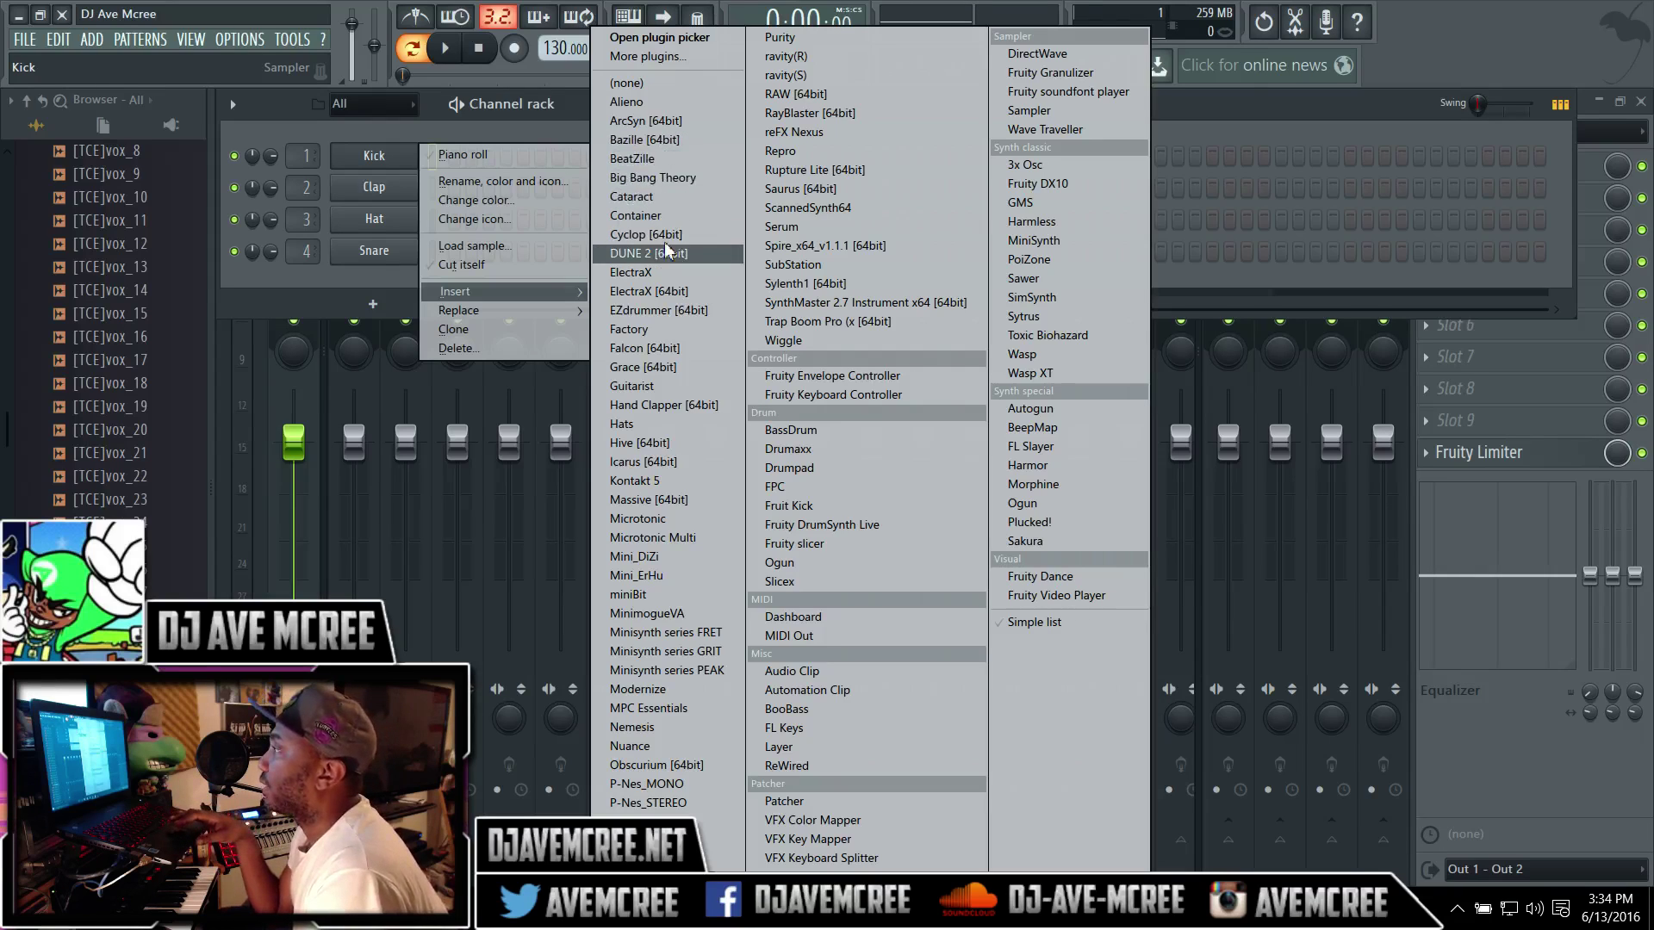
{"action": "left_click", "coordinate": [656, 463]}
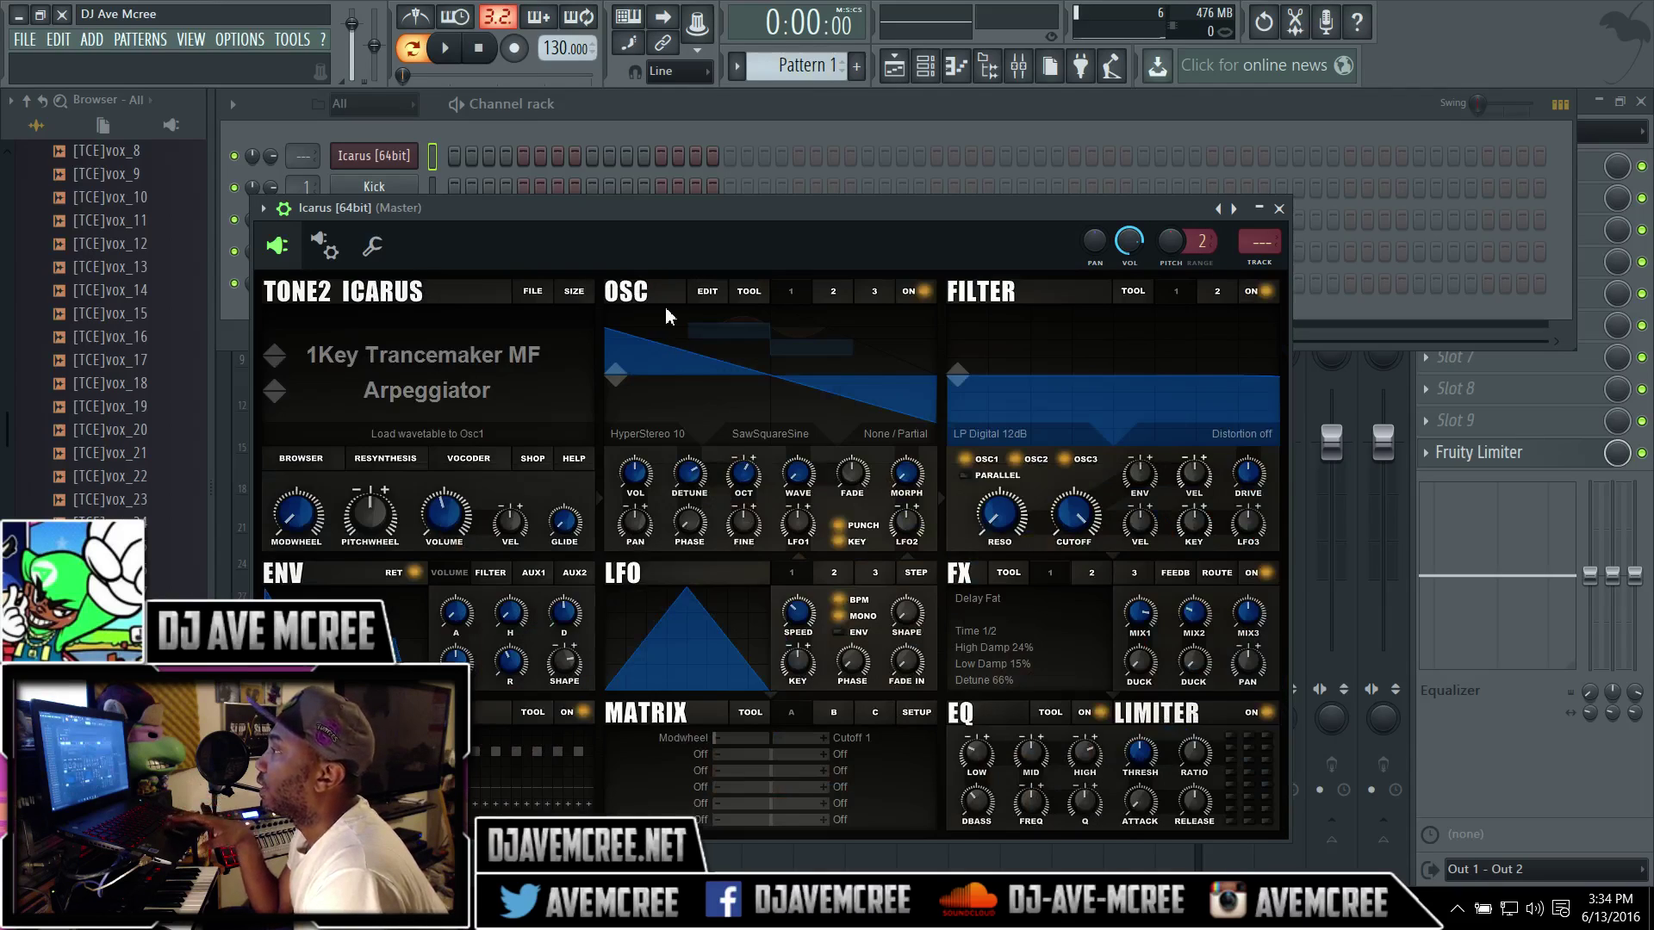
Drag the Icarus plugin window slightly higher on screen.
{"action": "left_click_drag", "start_coordinate": [735, 217], "coordinate": [745, 168]}
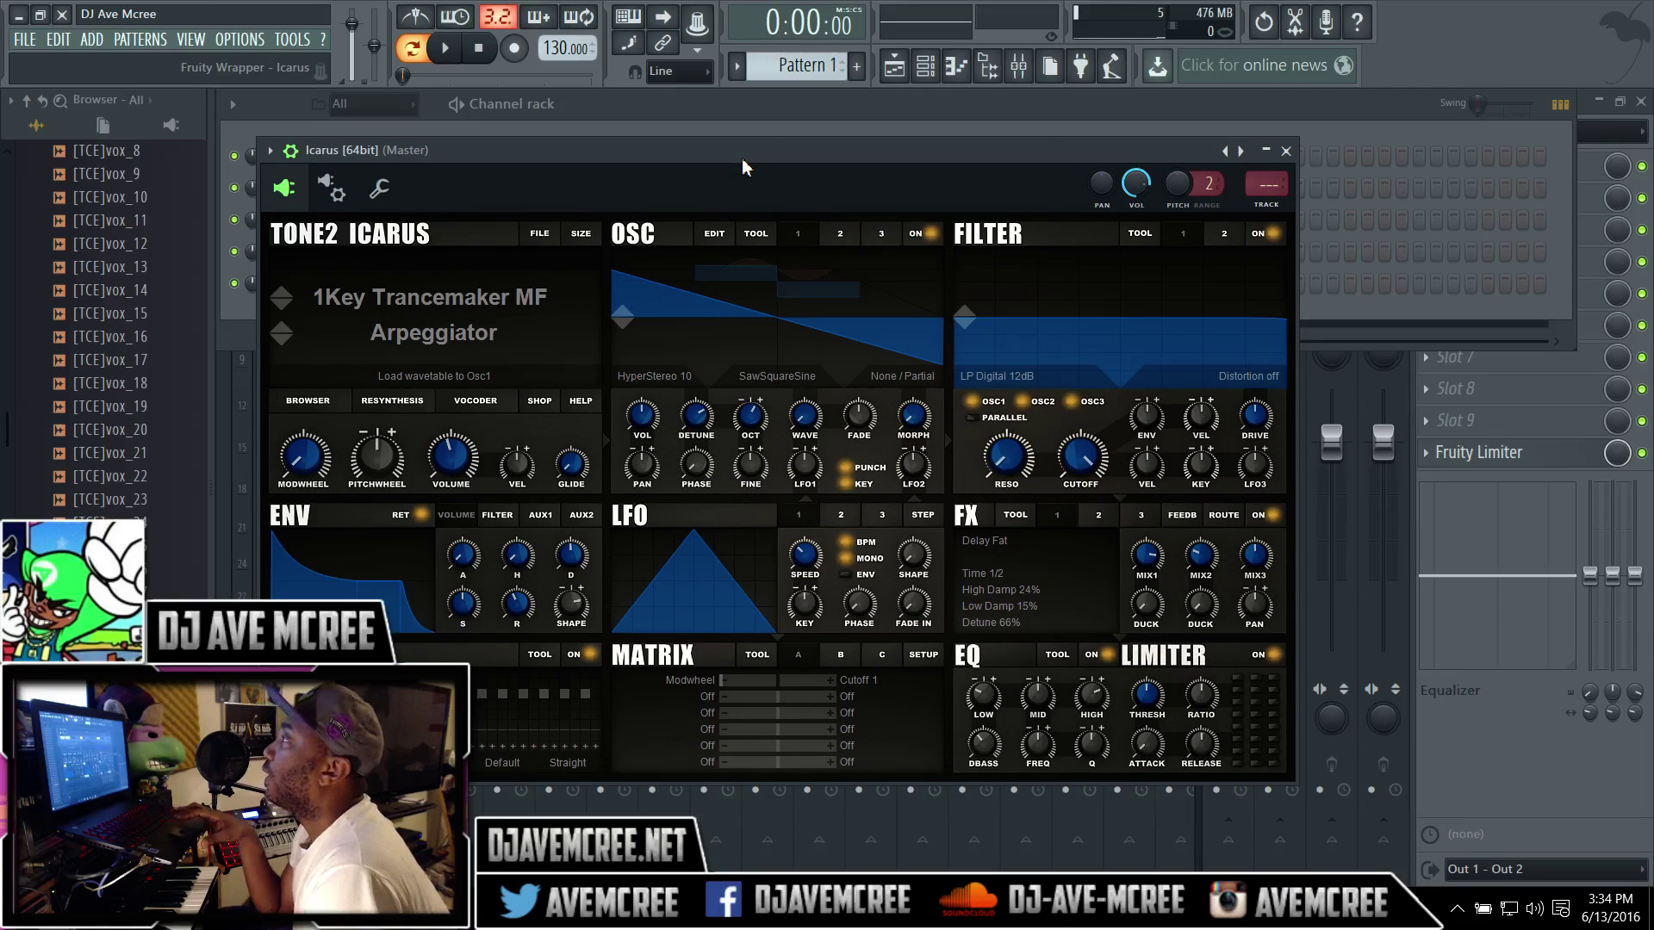